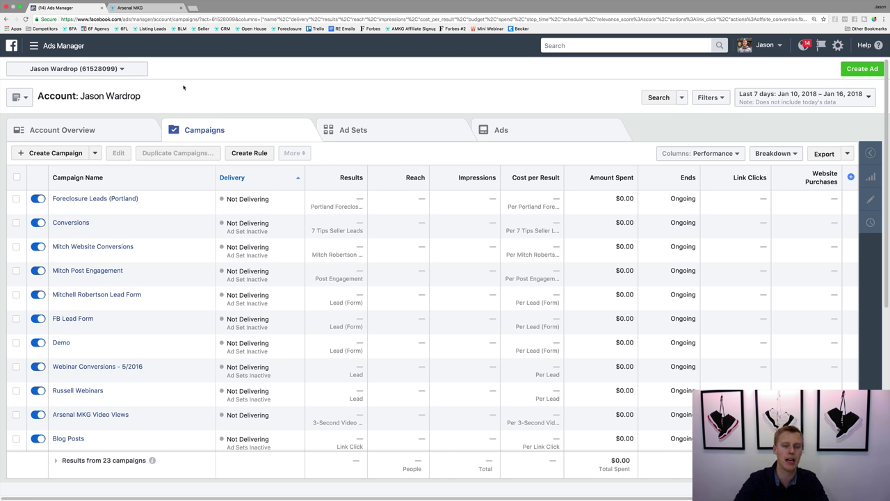
# Step: Start a new campaign, discarding the saved draft, and choose Lead generation as the marketing objective
pyautogui.click(44, 154)
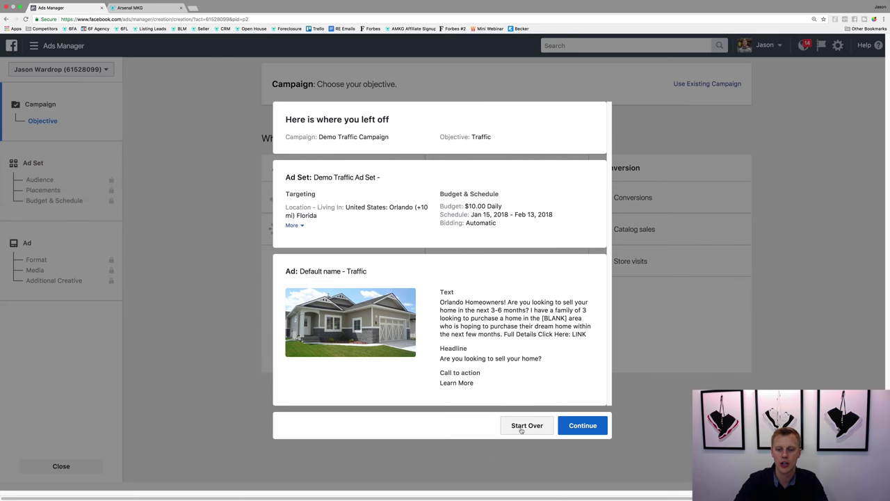
pyautogui.click(523, 426)
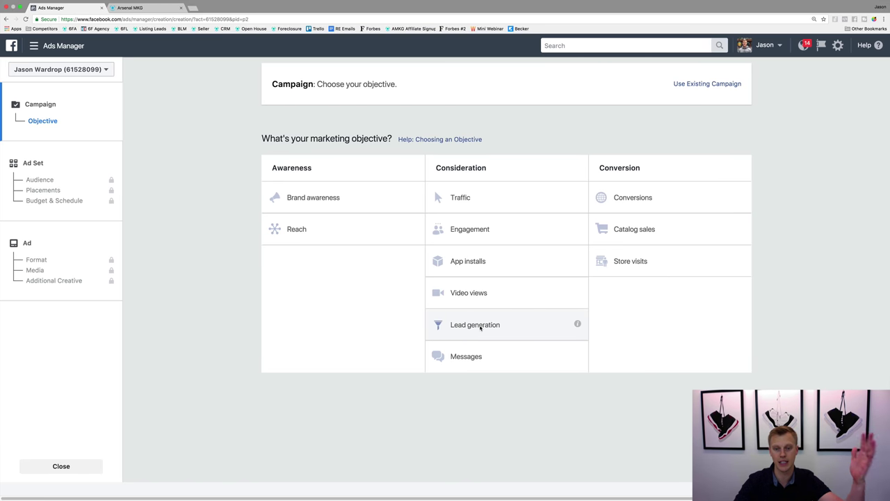
pyautogui.click(480, 327)
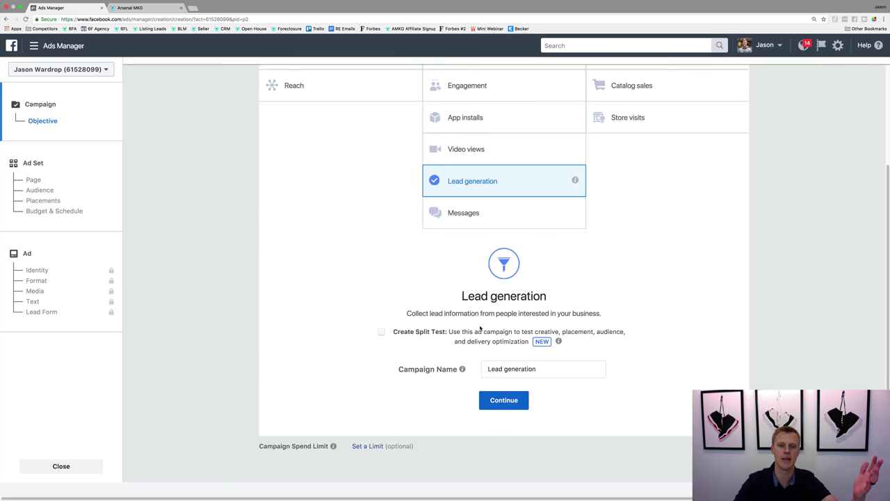
# Step: Name the campaign "Lead generation (Demo)" and continue to the ad set settings
pyautogui.click(568, 368)
pyautogui.write('(Dem')
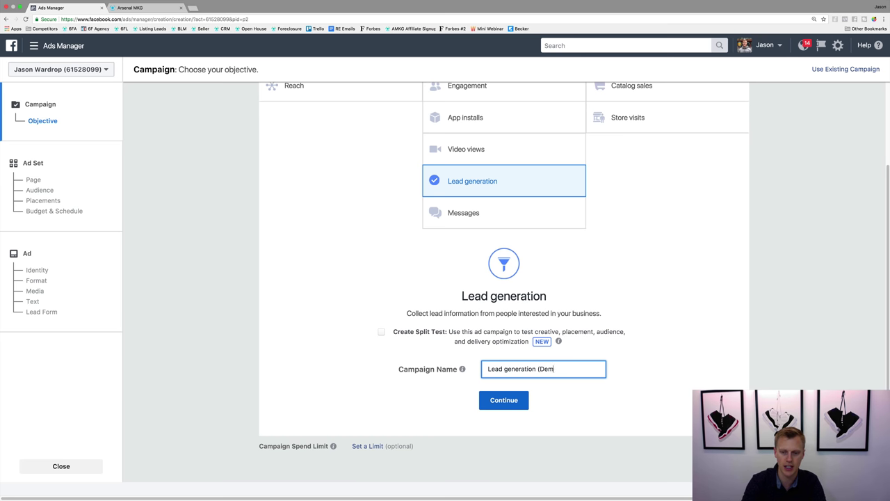
pyautogui.write('o)')
pyautogui.click(502, 399)
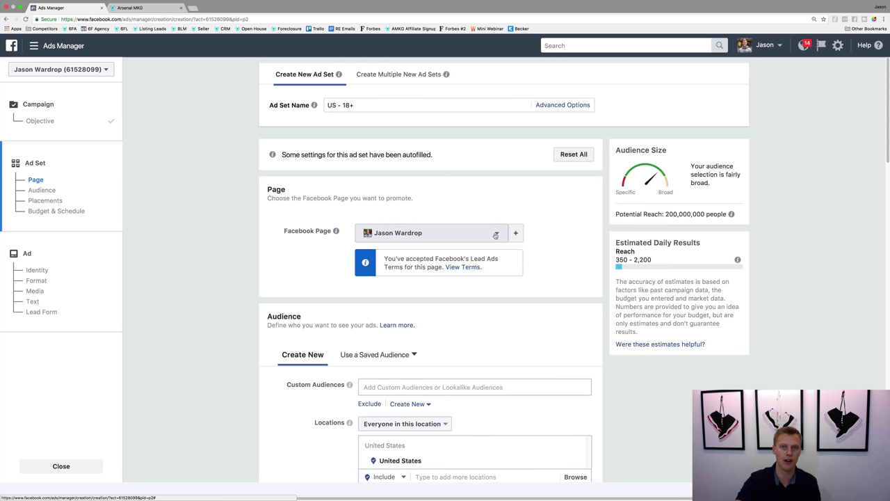
# Step: Look through the available Facebook Pages and keep the currently selected one for the ad set
pyautogui.click(495, 235)
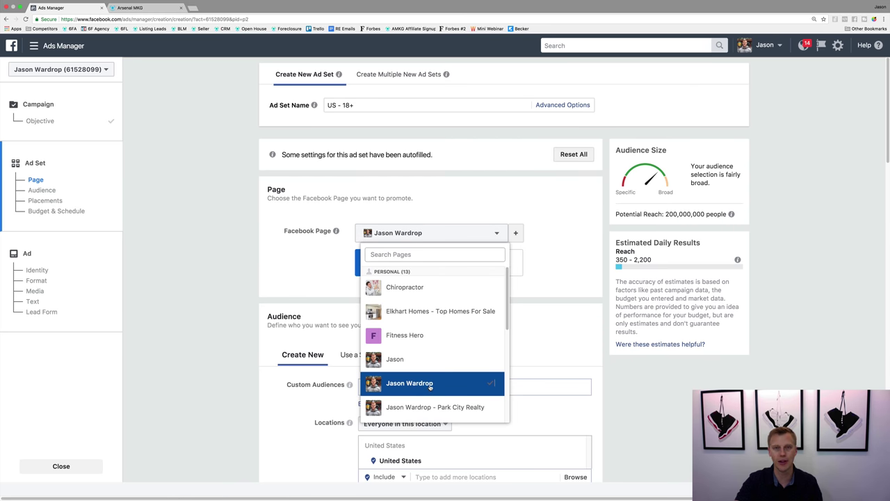
pyautogui.scroll(-3, 430, 386)
pyautogui.scroll(3, 431, 368)
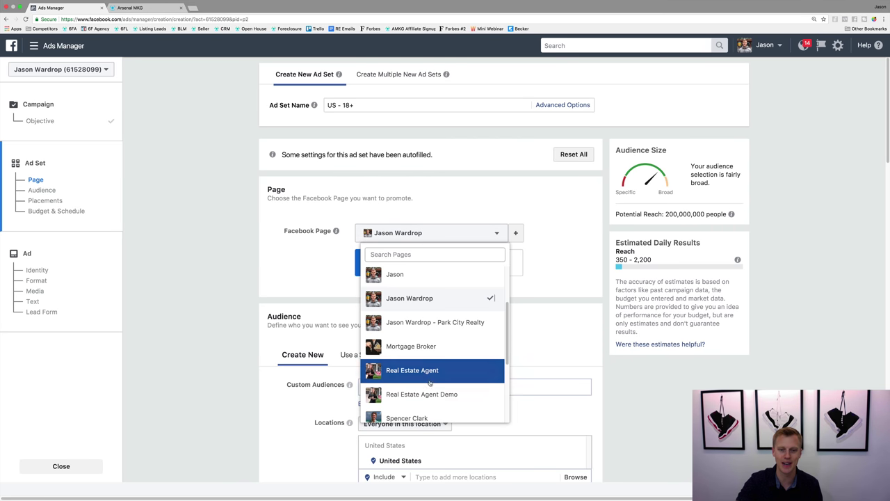
pyautogui.click(435, 296)
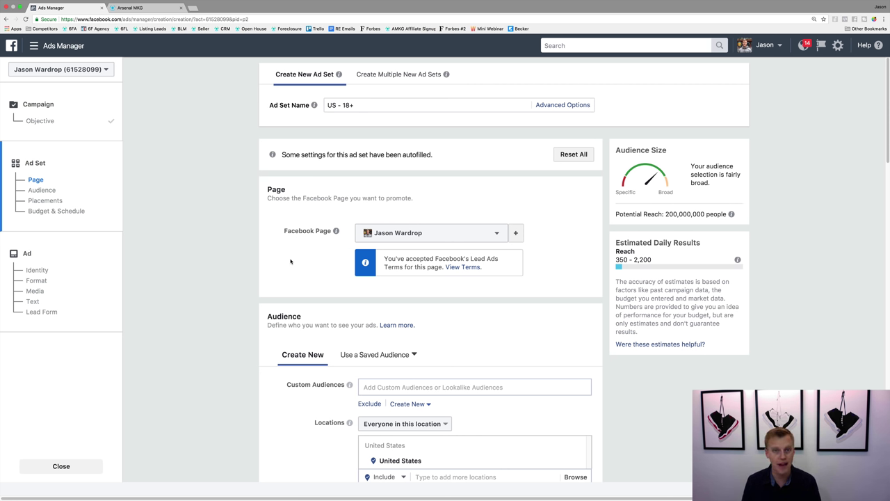
# Step: Set the ad set's daily budget to $10.00
pyautogui.scroll(-5, 292, 264)
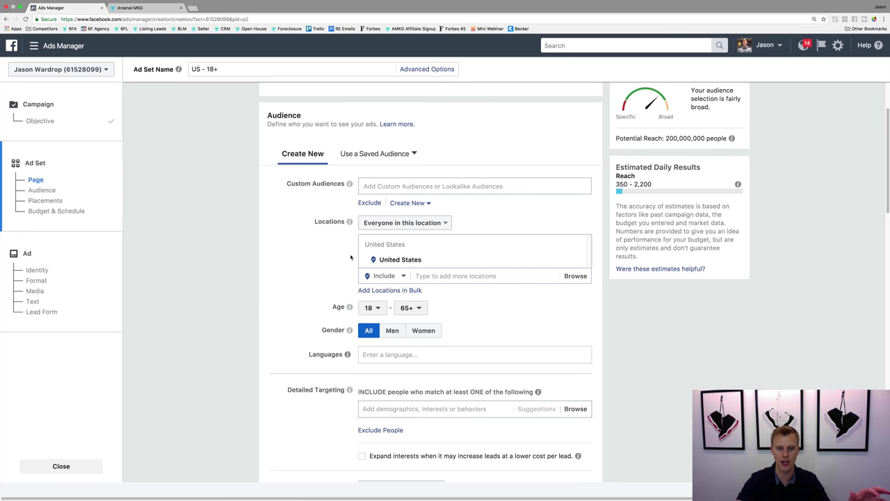
pyautogui.scroll(-7, 350, 257)
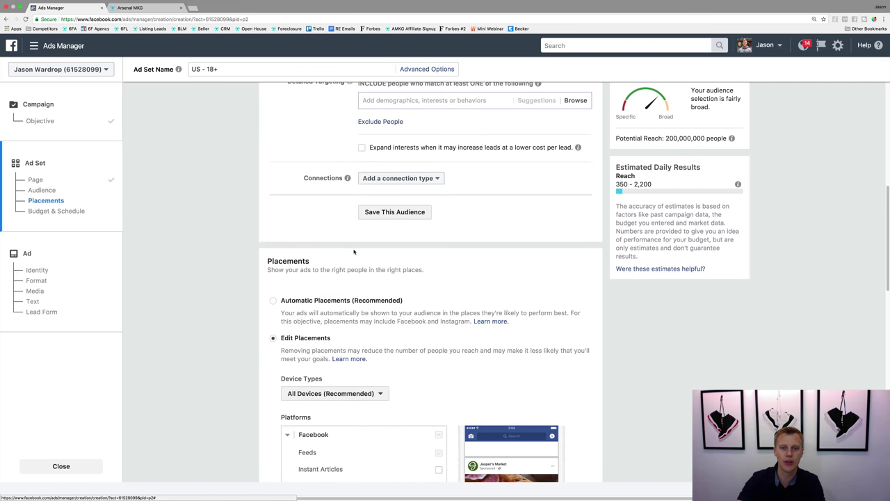
pyautogui.scroll(-4, 353, 251)
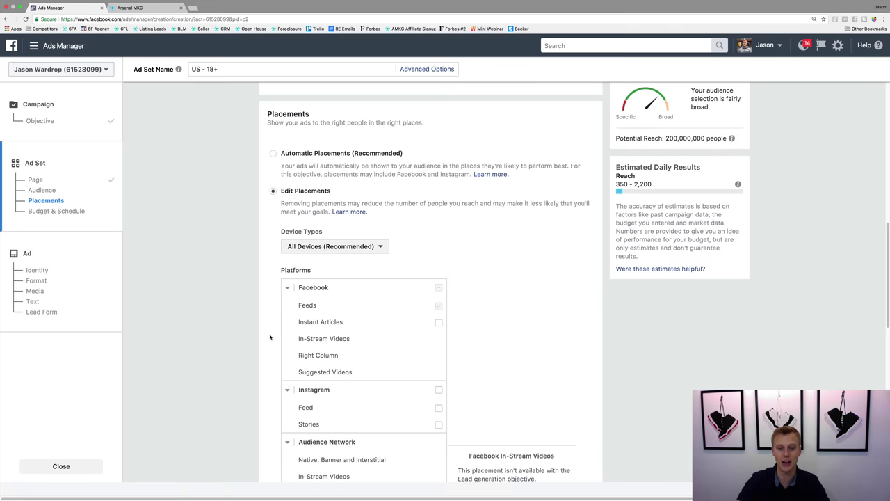
pyautogui.scroll(-9, 270, 337)
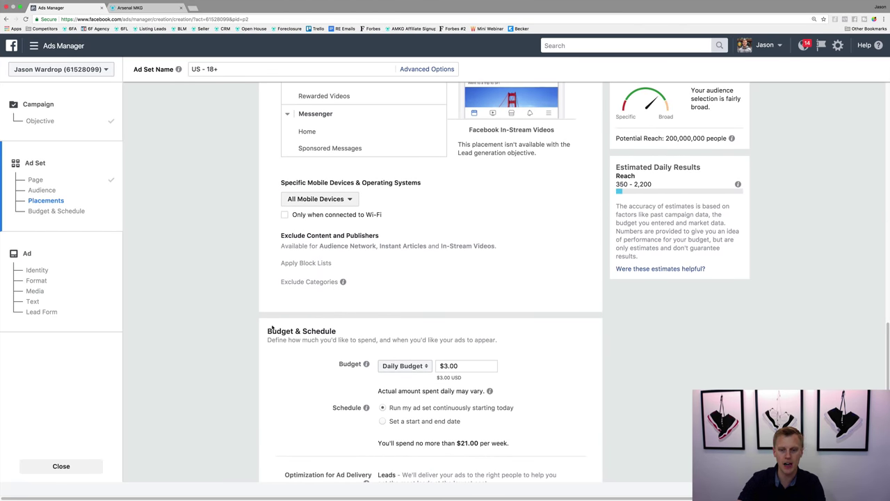
pyautogui.scroll(-1, 389, 305)
pyautogui.click(443, 316)
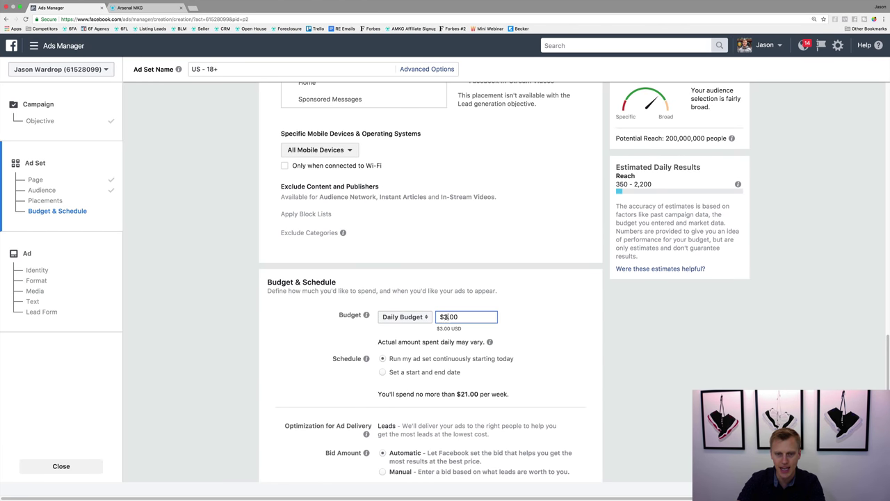
pyautogui.press('BackSpace')
pyautogui.write('10')
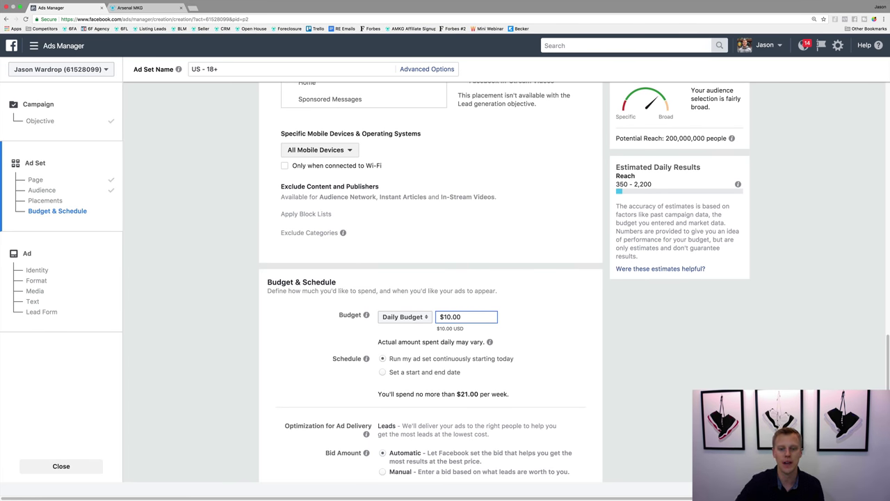
pyautogui.click(566, 317)
# Step: Review the ad set's page, audience, placements, and budget and schedule settings
pyautogui.scroll(-5, 291, 330)
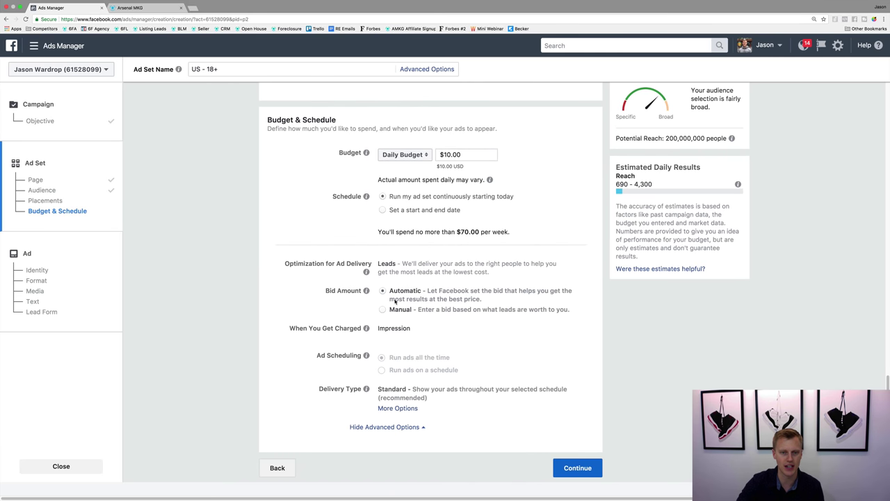
pyautogui.scroll(10, 397, 306)
pyautogui.scroll(5, 397, 306)
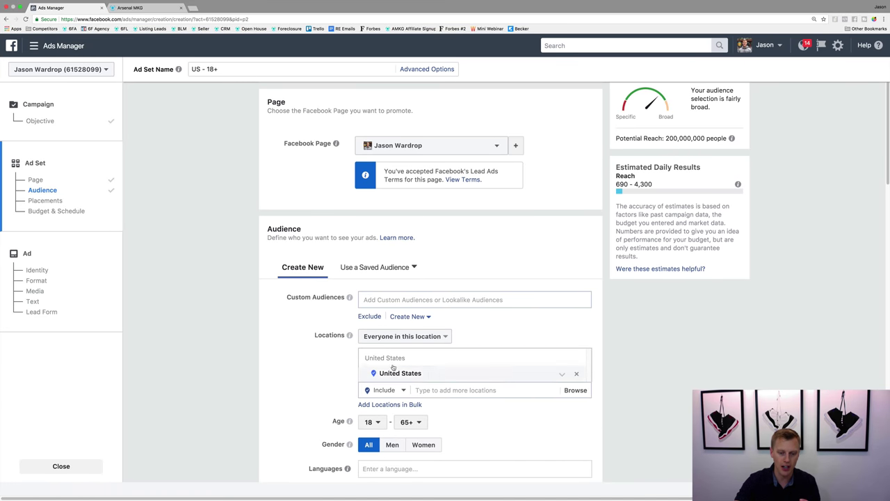
pyautogui.scroll(-3, 368, 359)
pyautogui.scroll(-8, 396, 398)
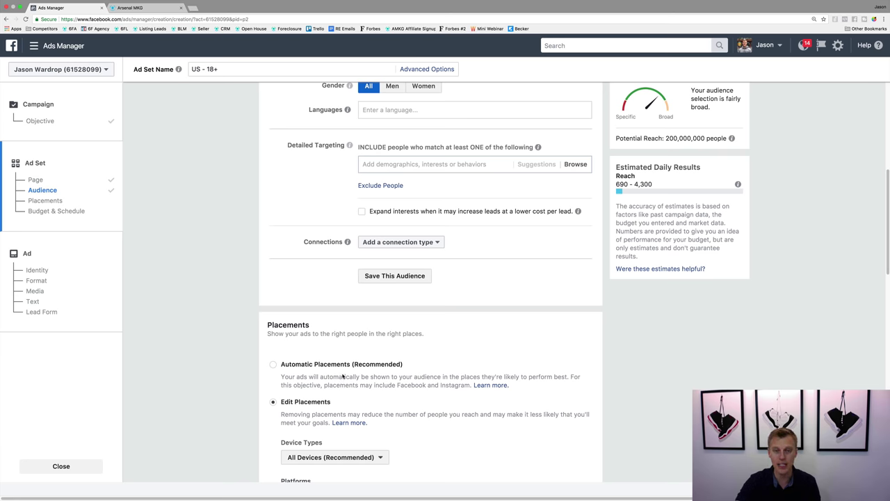
pyautogui.scroll(-12, 342, 376)
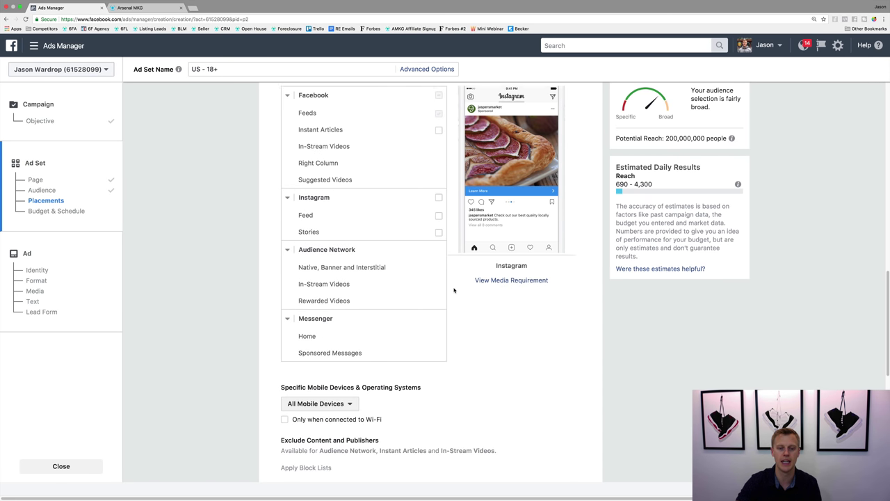
pyautogui.scroll(-8, 454, 290)
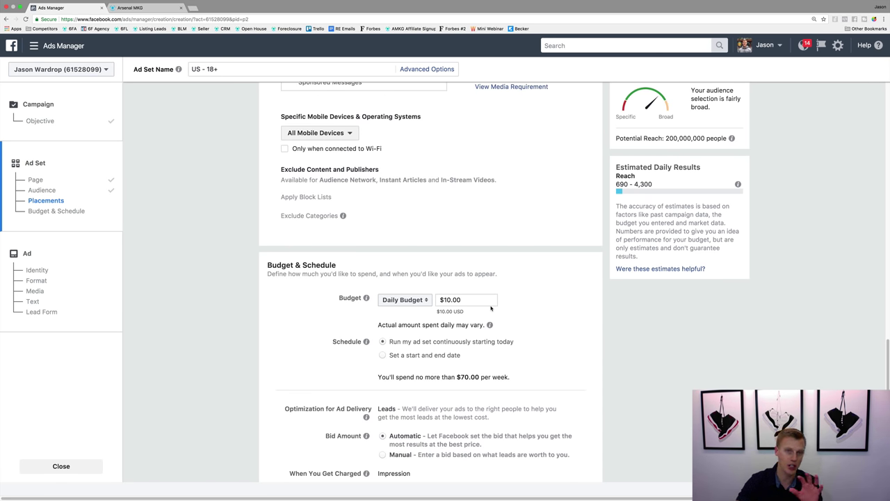
pyautogui.scroll(-2, 490, 305)
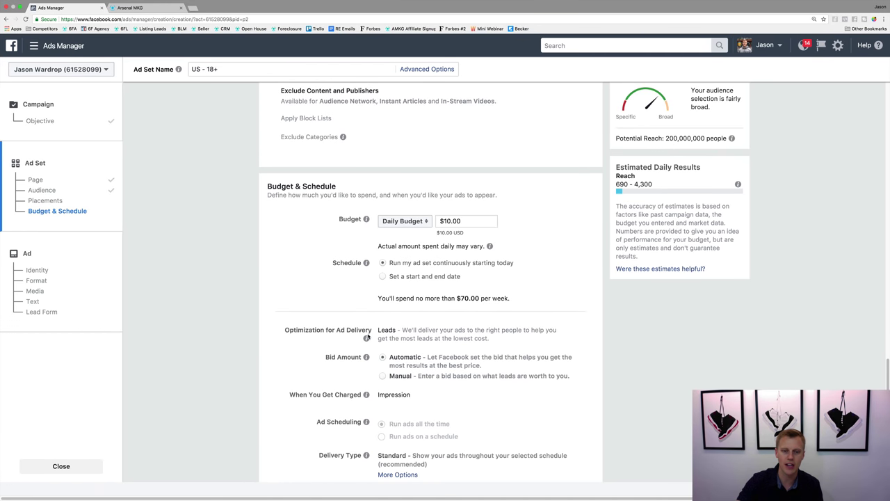
pyautogui.scroll(-2, 362, 339)
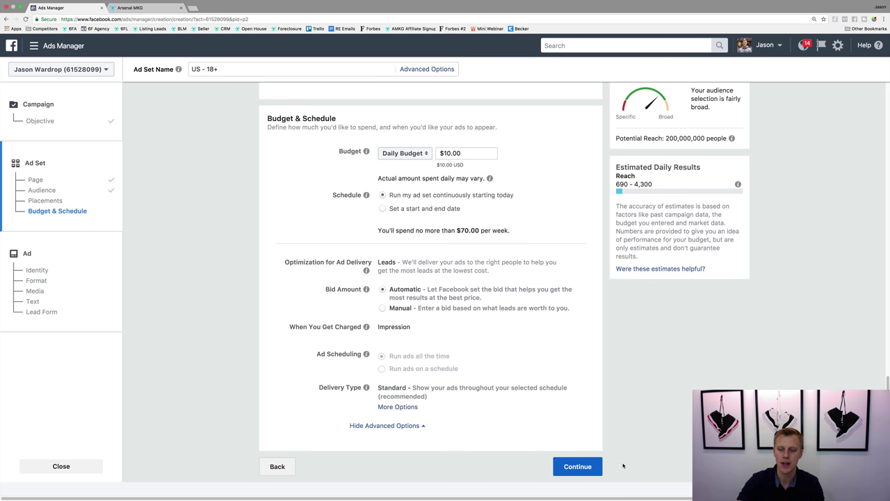
# Step: Continue to the ad setup and replace the preloaded ad image with the 1024 × 682 house photo from the image library
pyautogui.click(576, 466)
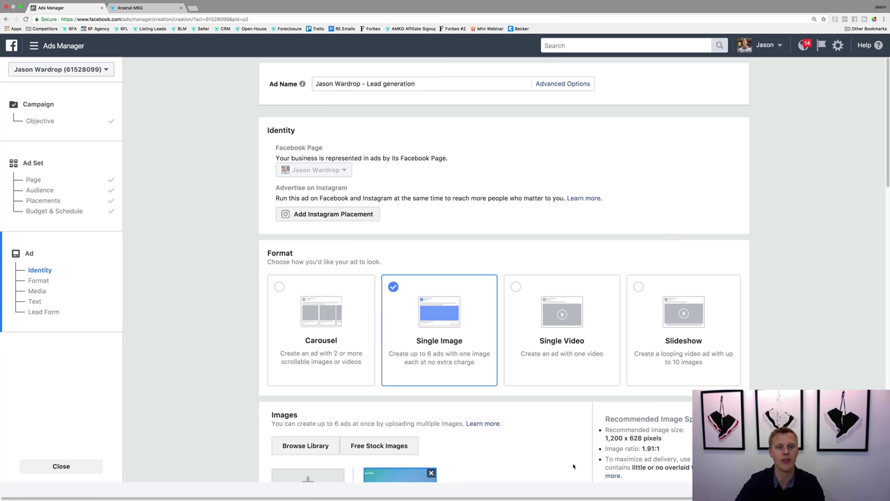
pyautogui.scroll(-5, 272, 359)
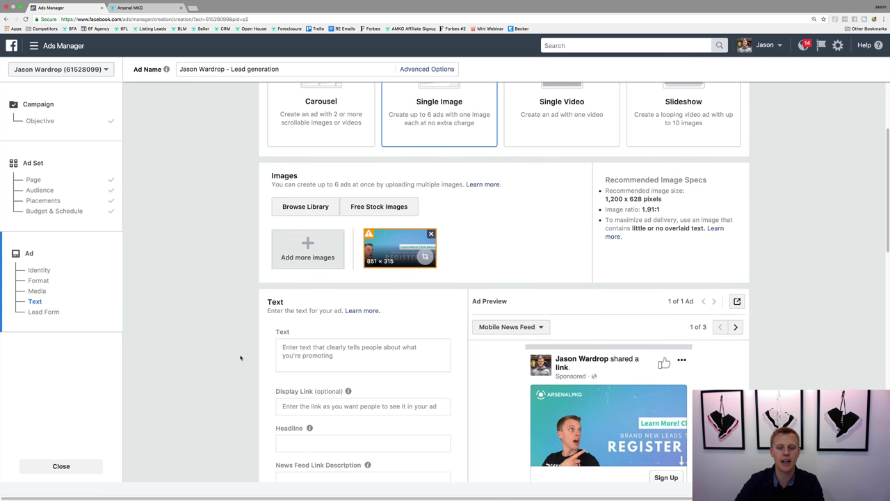
pyautogui.scroll(-4, 242, 347)
pyautogui.scroll(2, 243, 319)
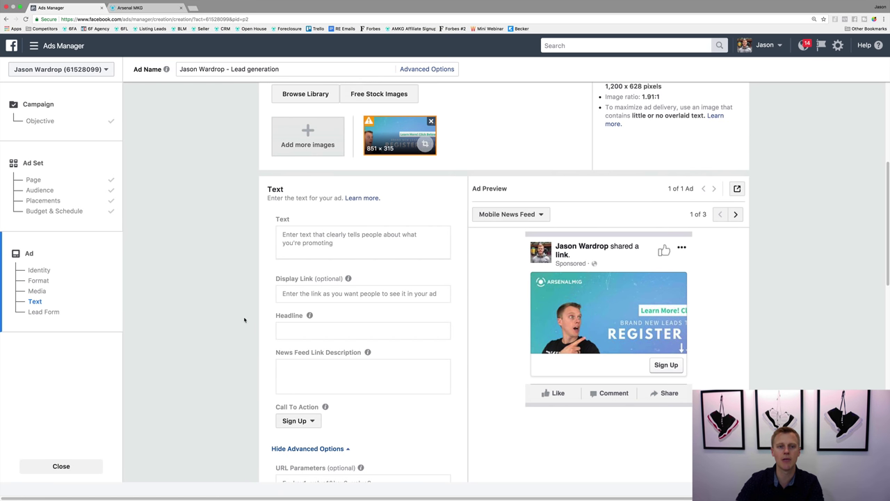
pyautogui.scroll(2, 243, 317)
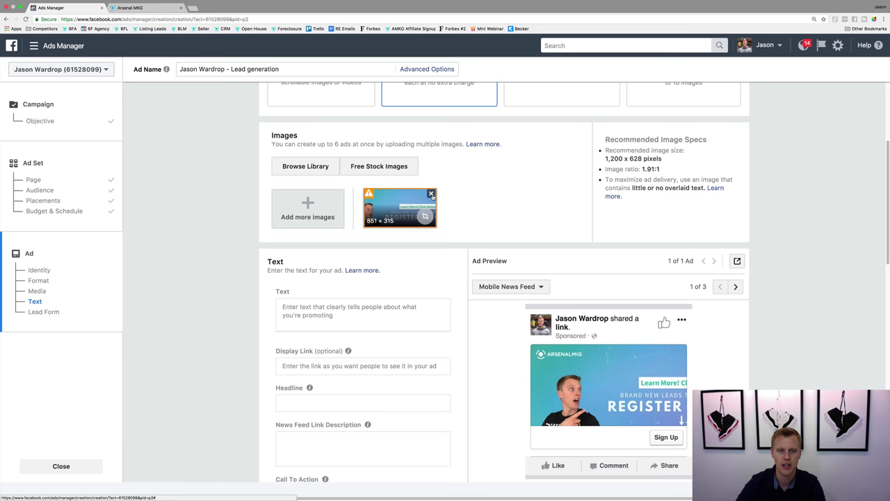
pyautogui.click(430, 194)
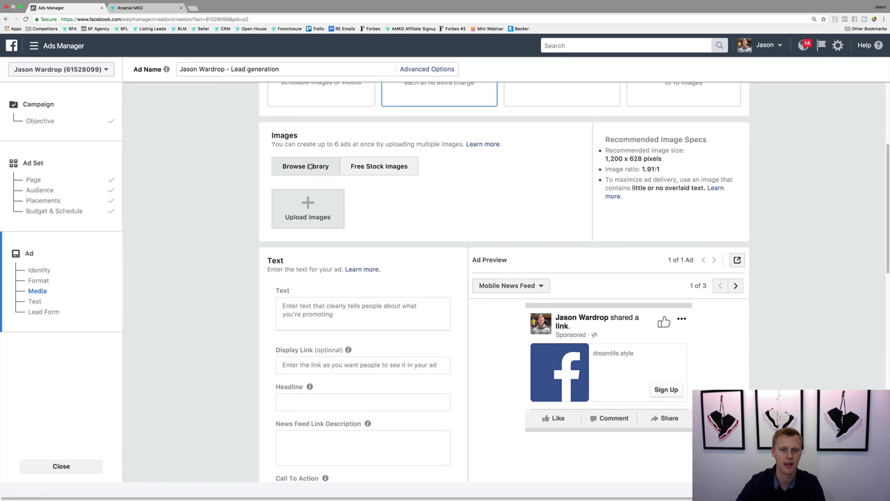
pyautogui.click(308, 167)
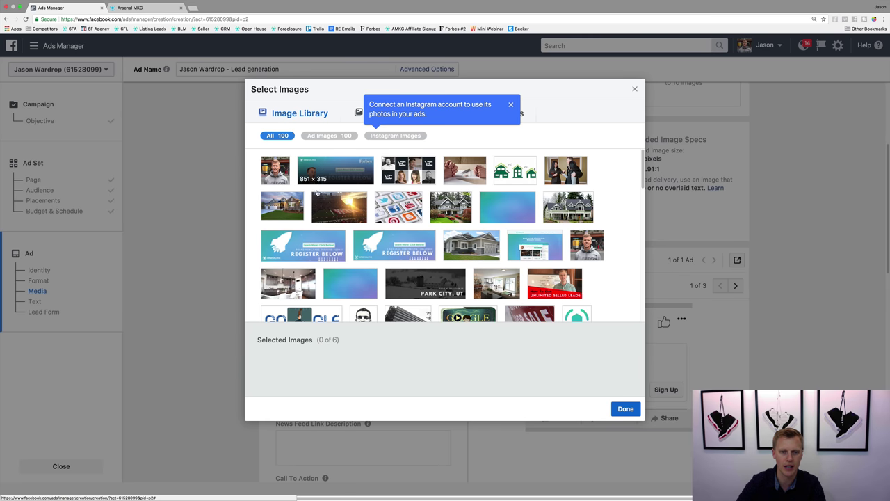
pyautogui.click(281, 205)
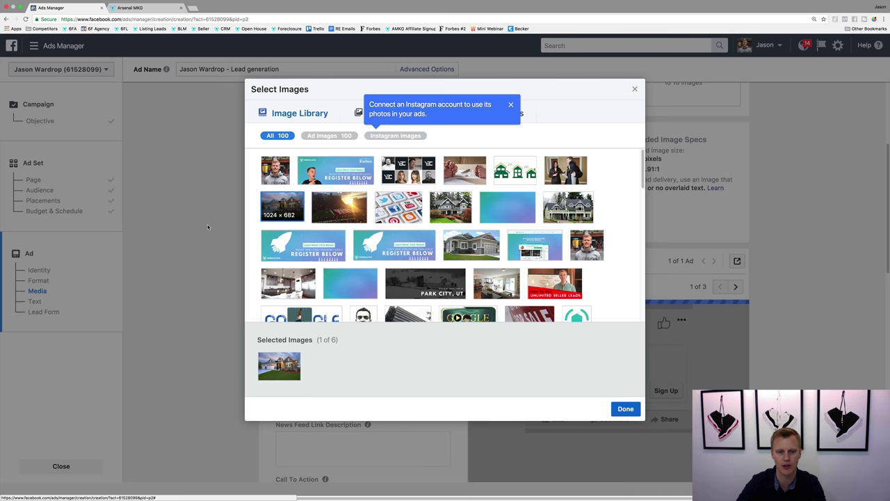
pyautogui.click(626, 409)
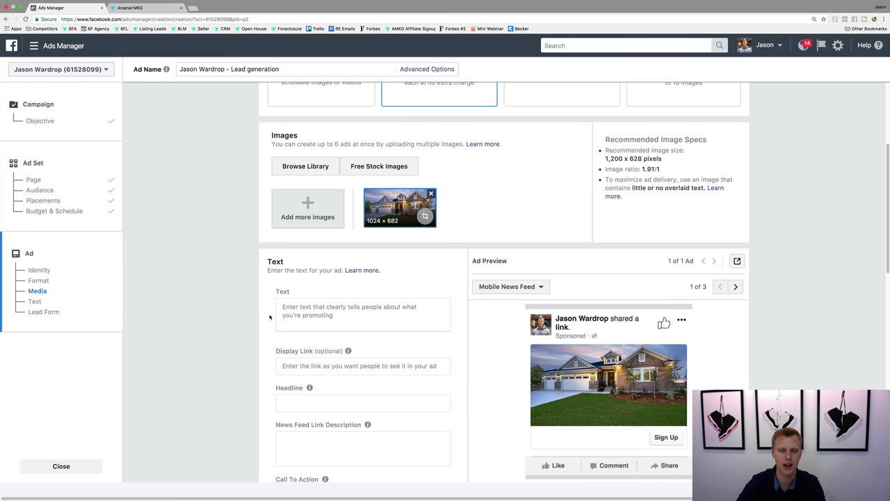
# Step: Enter "Test Ad" as the ad text and "Test" as the headline
pyautogui.click(312, 312)
pyautogui.write('Test Ad')
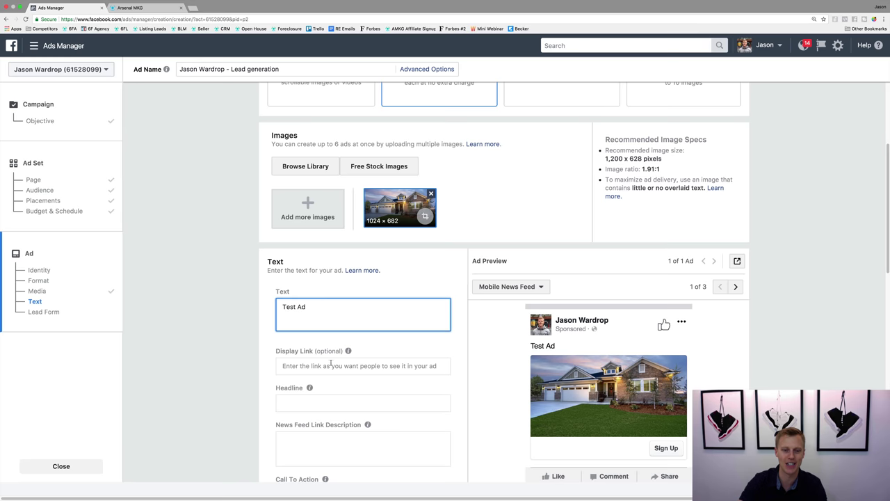
pyautogui.scroll(-3, 327, 361)
pyautogui.click(326, 309)
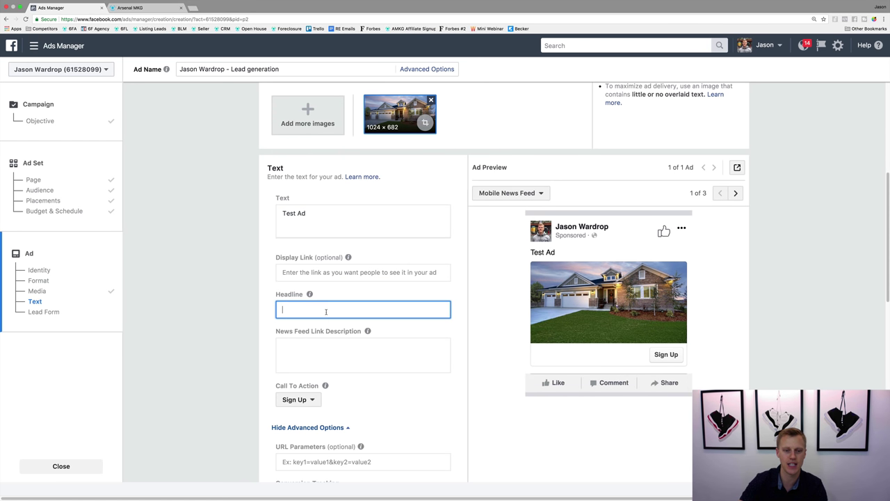
pyautogui.write('Test')
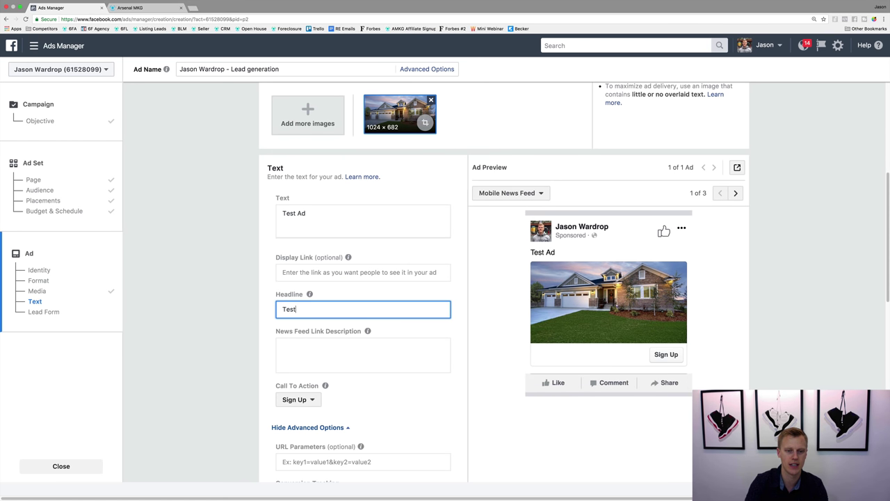
# Step: Copy the headline "Test" into the News Feed link description
pyautogui.hotkey('ctrl', 'a')
pyautogui.hotkey('ctrl', 'c')
pyautogui.click(332, 343)
pyautogui.hotkey('ctrl', 'v')
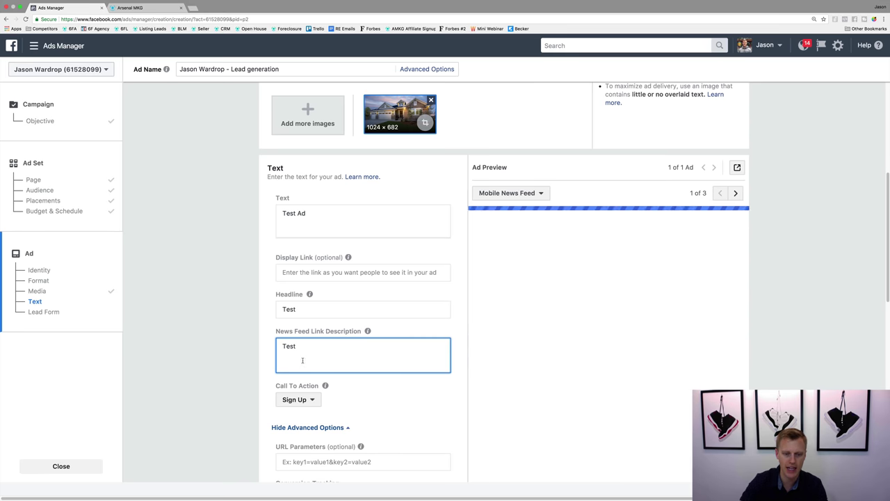
pyautogui.click(239, 397)
# Step: Change the ad's call to action to Learn More
pyautogui.scroll(-1, 239, 397)
pyautogui.click(295, 348)
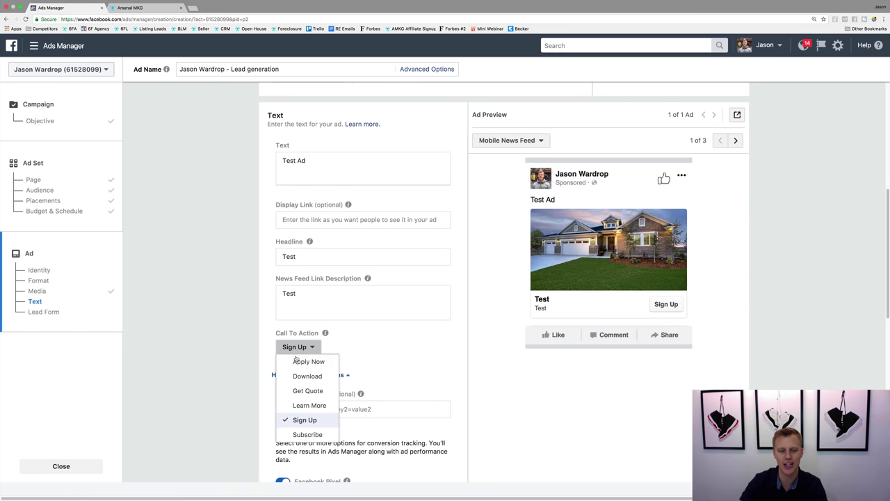
pyautogui.click(306, 406)
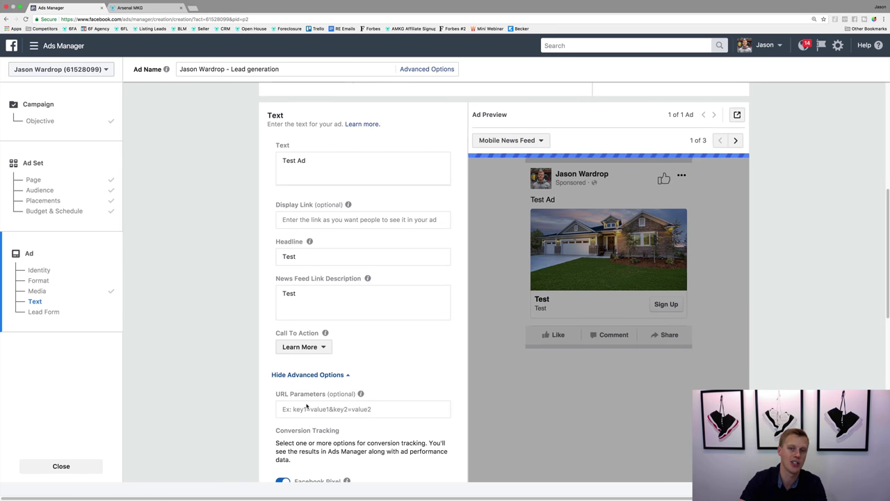
# Step: Review the ad's image, text and conversion tracking sections, and the existing lead forms with the form preview
pyautogui.scroll(-3, 245, 351)
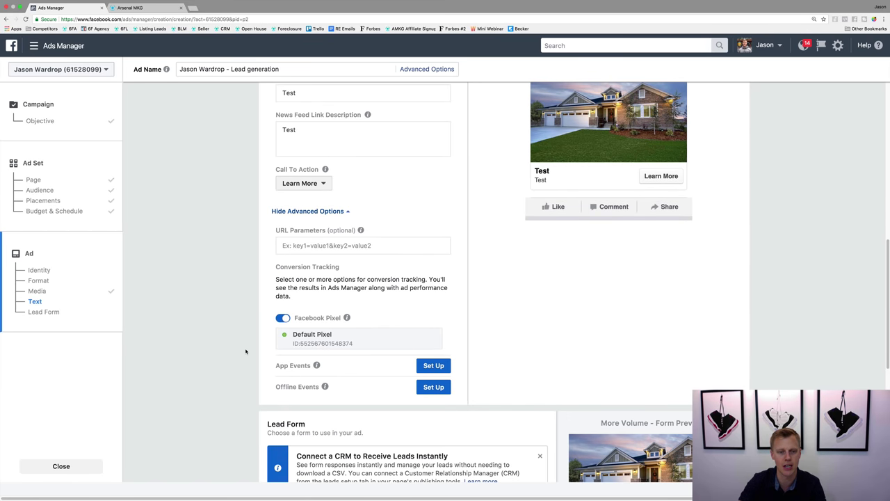
pyautogui.scroll(-1, 245, 351)
pyautogui.scroll(-2, 272, 331)
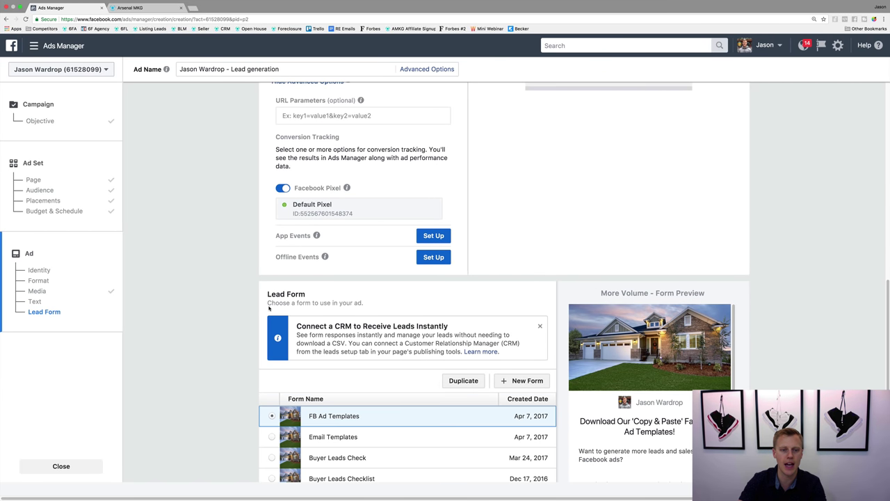
pyautogui.scroll(-2, 254, 271)
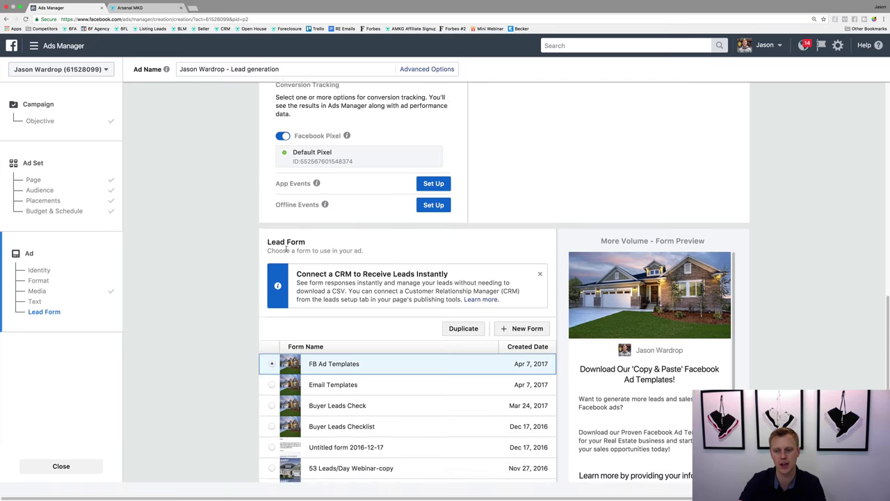
pyautogui.scroll(5, 287, 250)
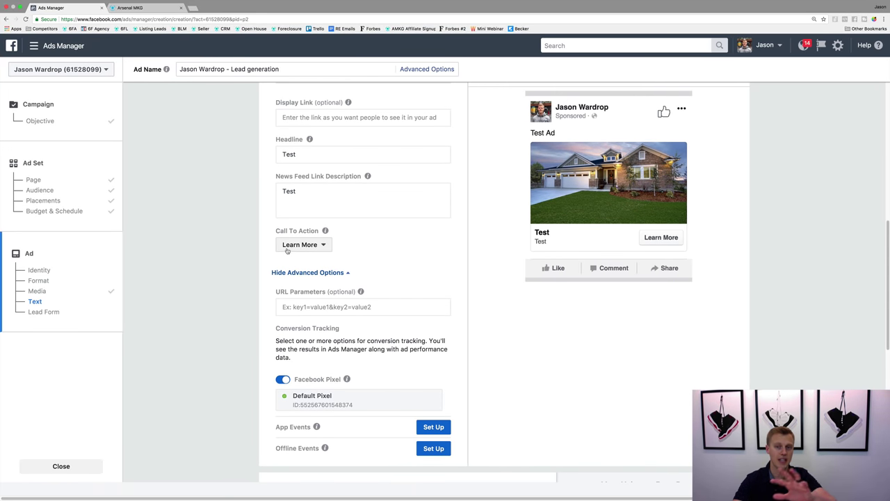
pyautogui.scroll(6, 286, 250)
pyautogui.scroll(3, 288, 251)
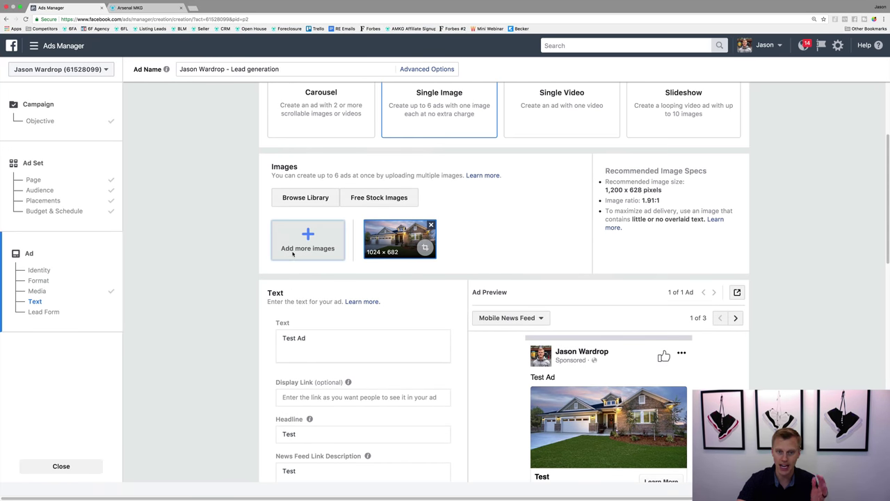
pyautogui.scroll(-10, 278, 261)
pyautogui.scroll(-3, 274, 267)
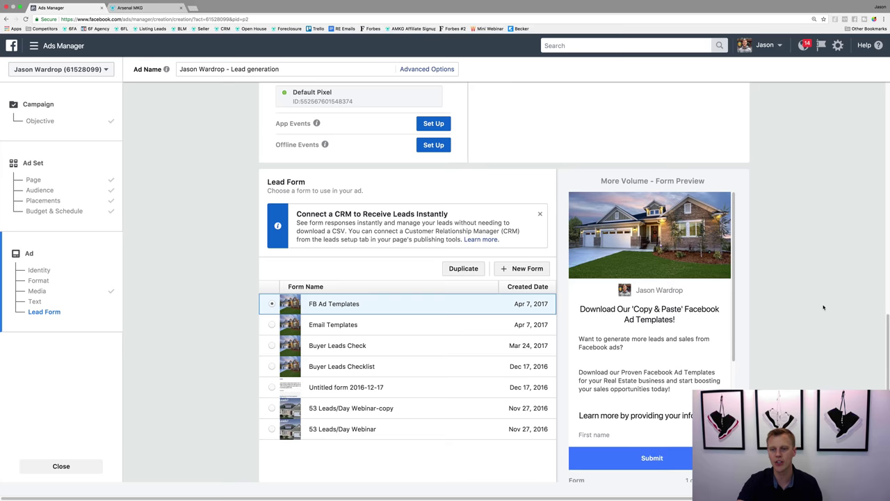
pyautogui.scroll(-2, 823, 307)
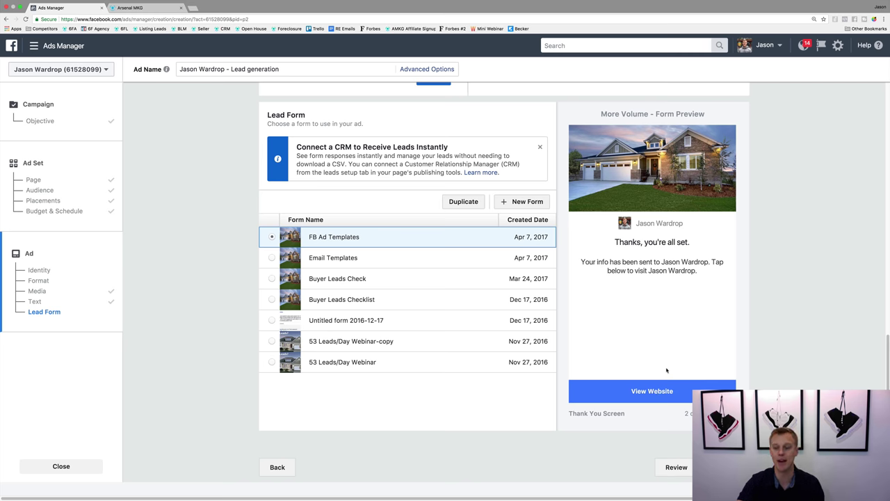
pyautogui.scroll(2, 661, 365)
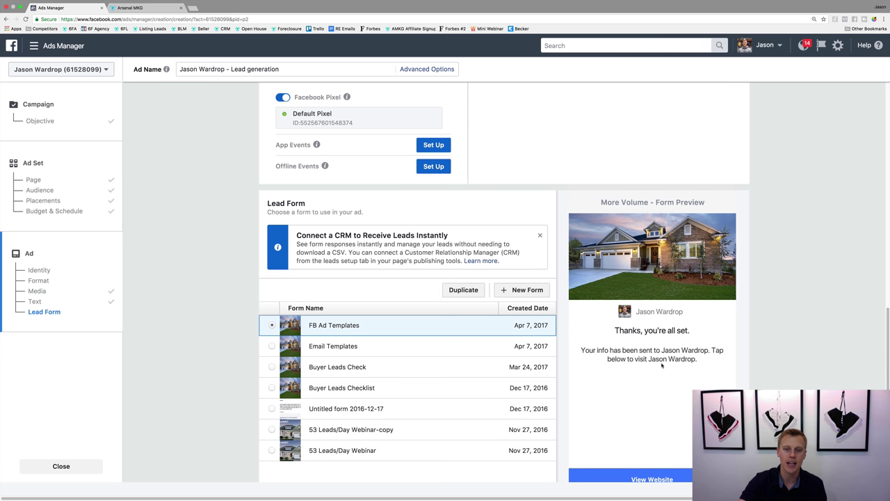
# Step: Create a new lead form, dismiss the form types tip, and name the form "Test Lead Form"
pyautogui.click(519, 291)
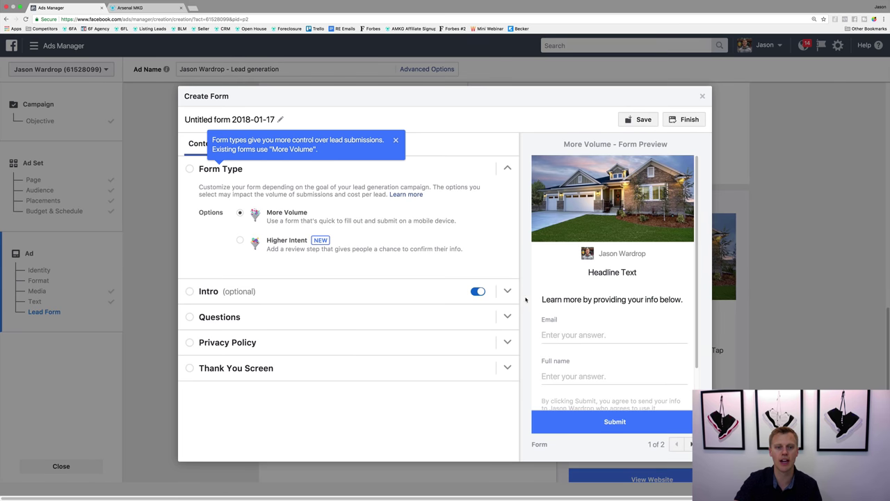
pyautogui.click(395, 140)
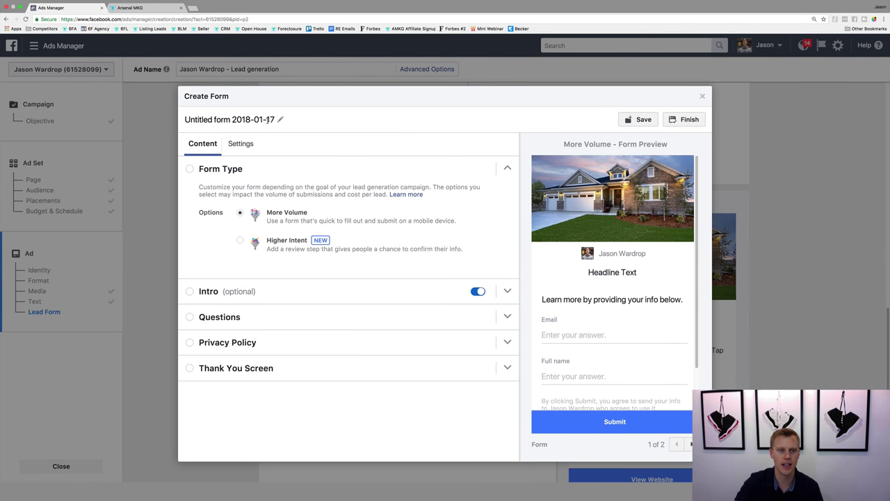
pyautogui.tripleClick(263, 119)
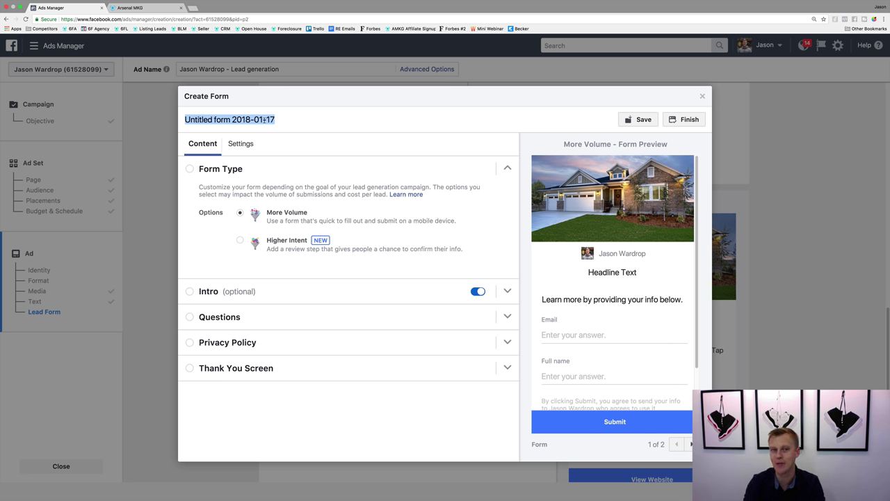
pyautogui.write('Test Lead G')
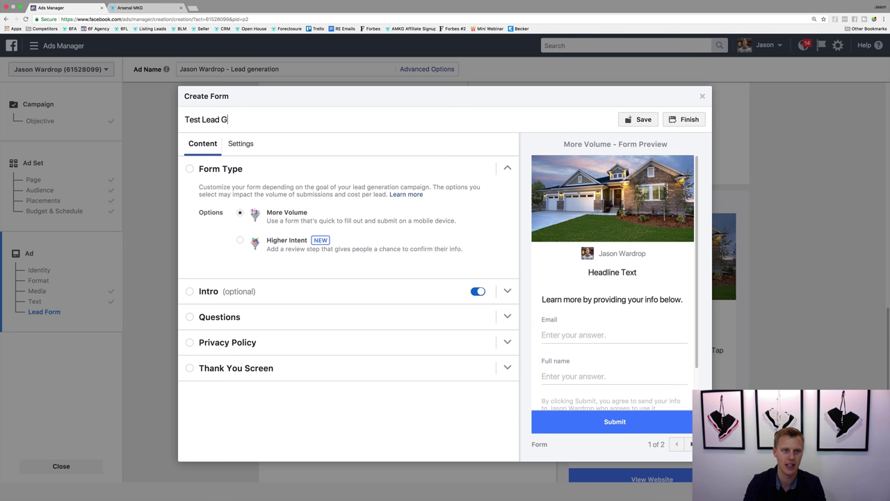
pyautogui.press('BackSpace')
pyautogui.write('Form')
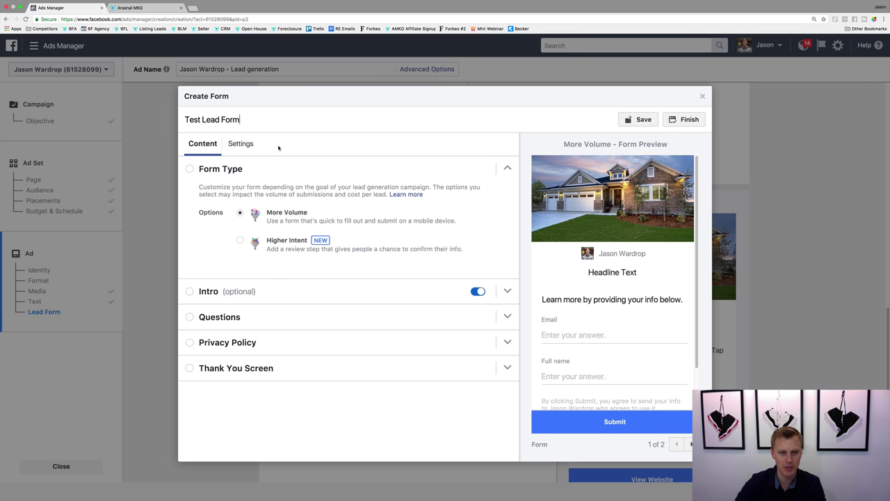
# Step: Review the form type options and open the form's Intro section for editing
pyautogui.click(190, 169)
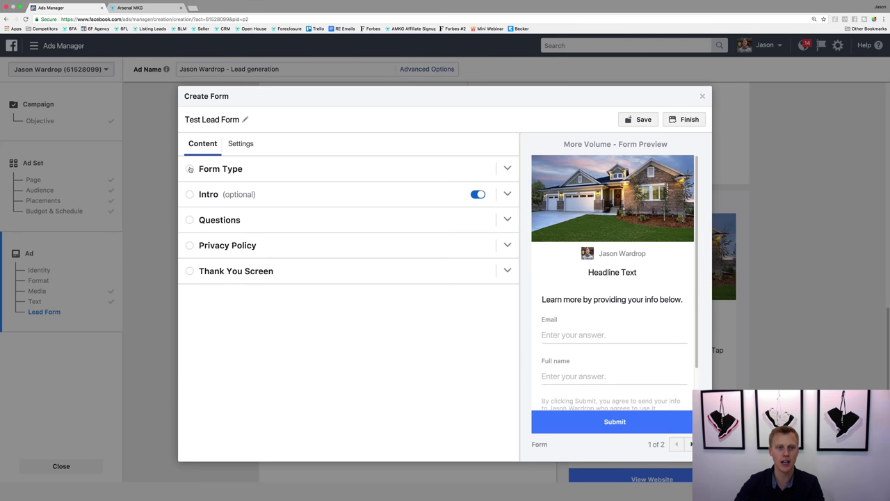
pyautogui.click(191, 171)
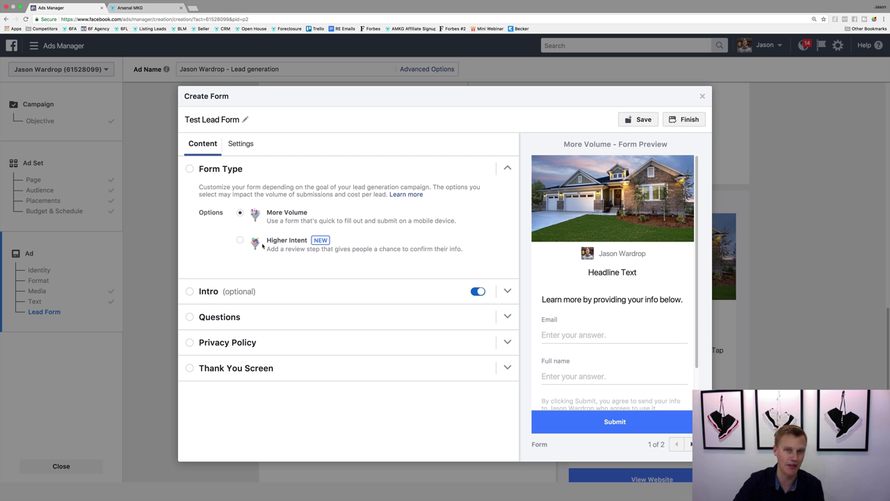
pyautogui.click(205, 291)
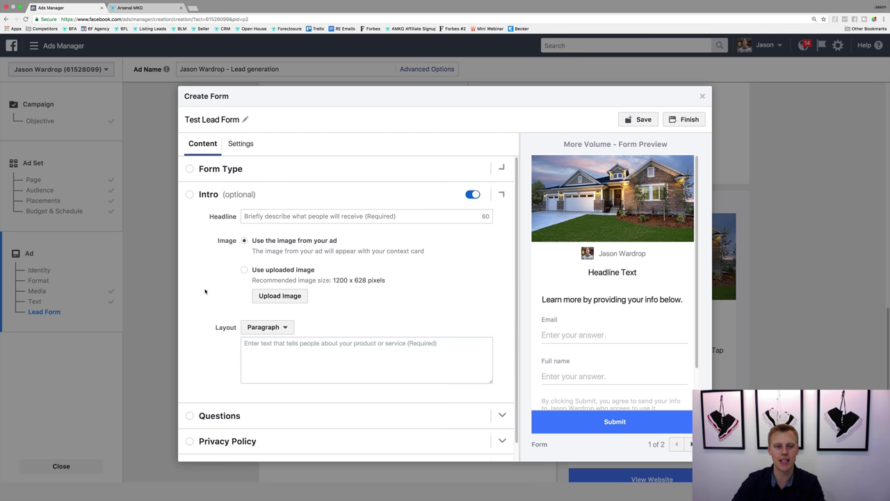
# Step: Enter "Test Headline" as the headline of the form's intro
pyautogui.click(255, 216)
pyautogui.write('Tes')
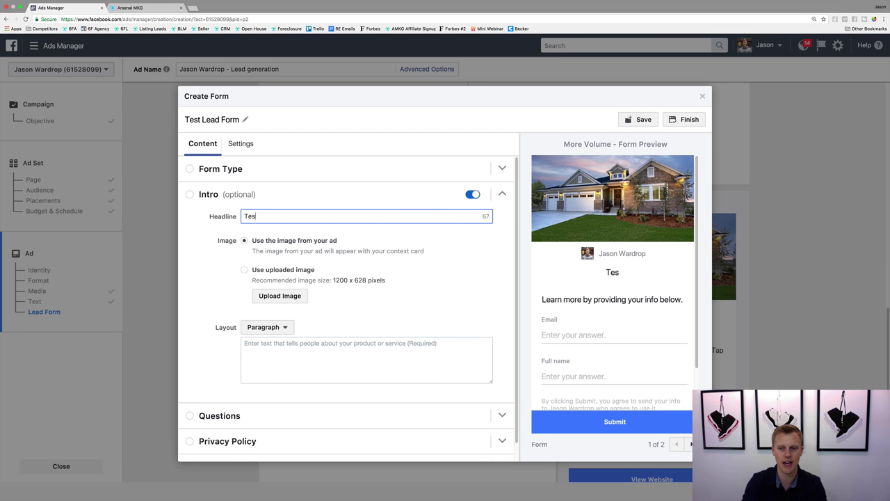
pyautogui.write('t Headline')
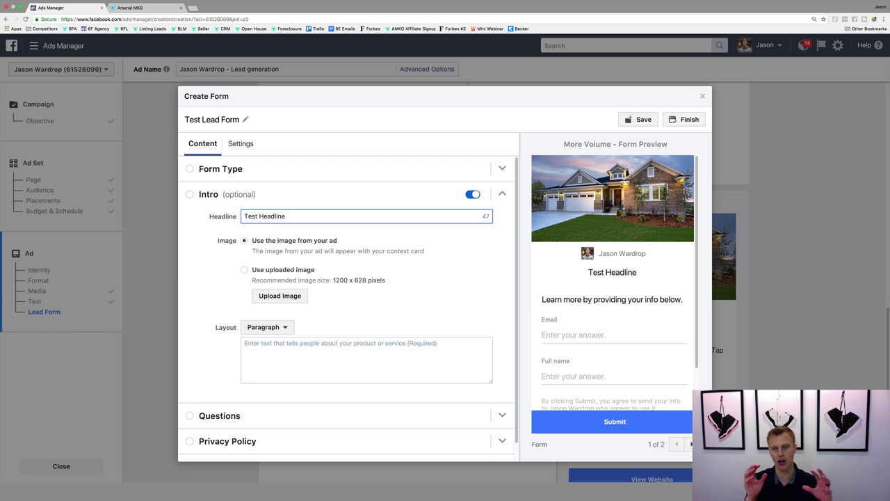
# Step: Copy the headline of the "New Homes In [Your Area]" page in Arsenal MKG and paste it over the intro headline in Ads Manager
pyautogui.click(132, 8)
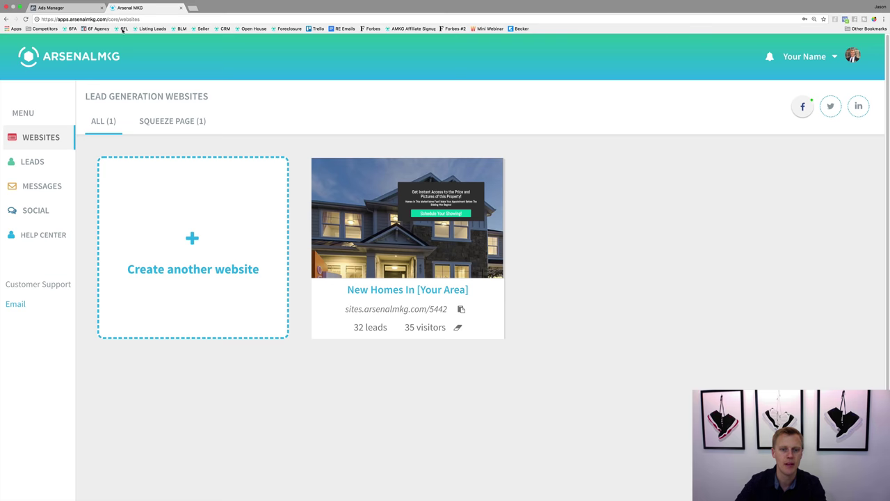
pyautogui.click(397, 310)
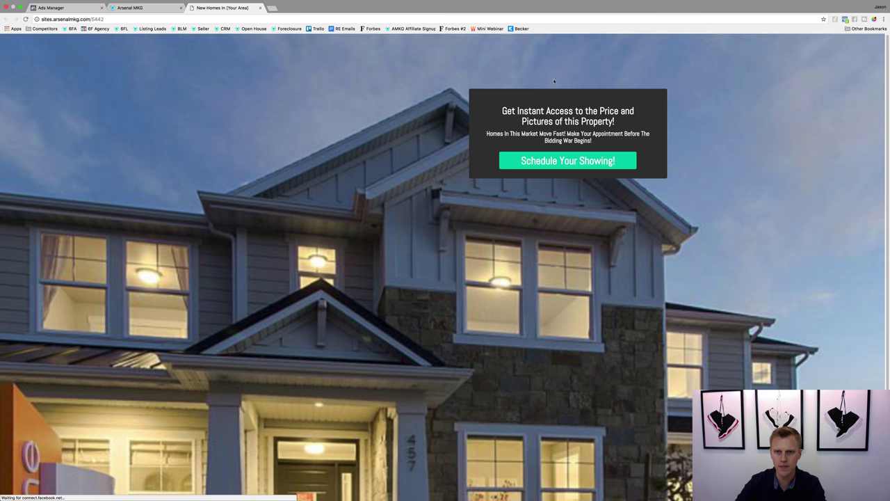
pyautogui.moveTo(620, 123); pyautogui.dragTo(501, 110)
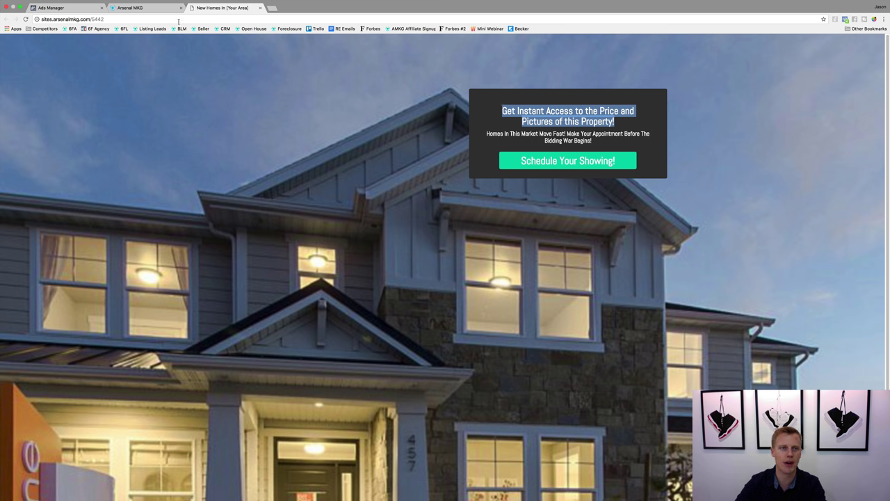
pyautogui.press('super+c')
pyautogui.click(62, 8)
pyautogui.tripleClick(278, 210)
pyautogui.press('super+v')
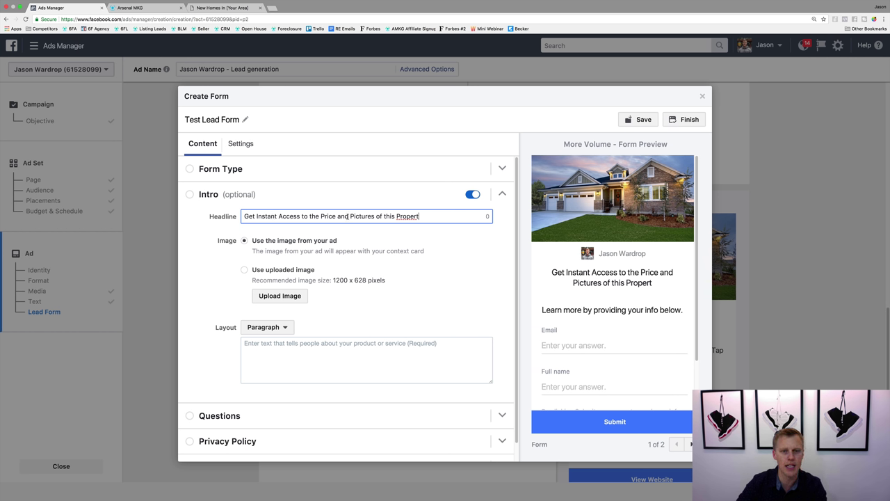
# Step: Shorten "and" to "&" in the intro headline and complete its last word as "Property"
pyautogui.moveTo(350, 216); pyautogui.dragTo(337, 216)
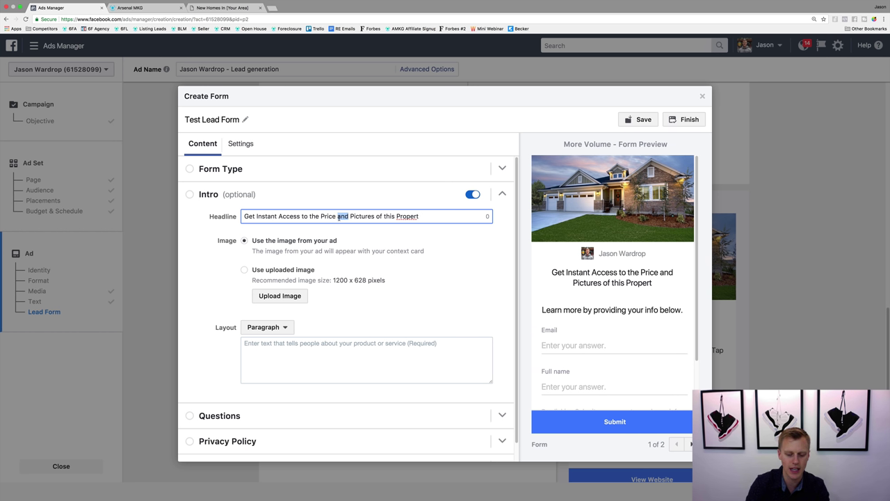
pyautogui.write('&')
pyautogui.click(414, 216)
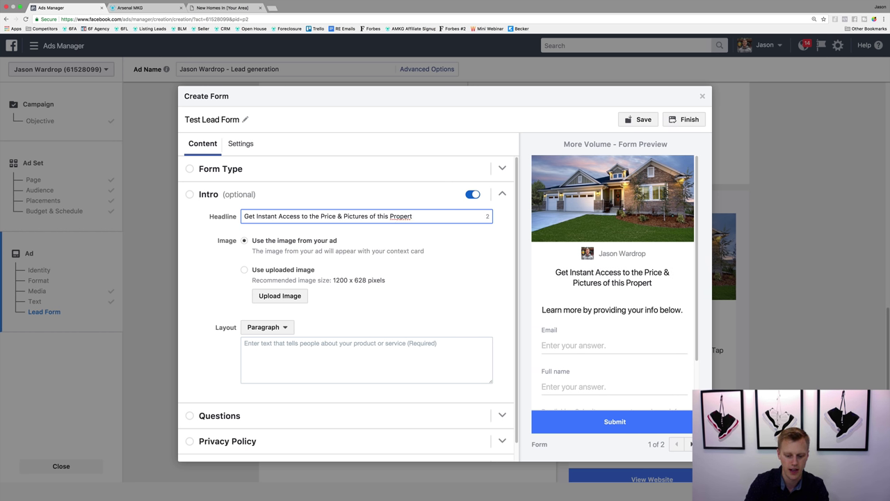
pyautogui.write('y')
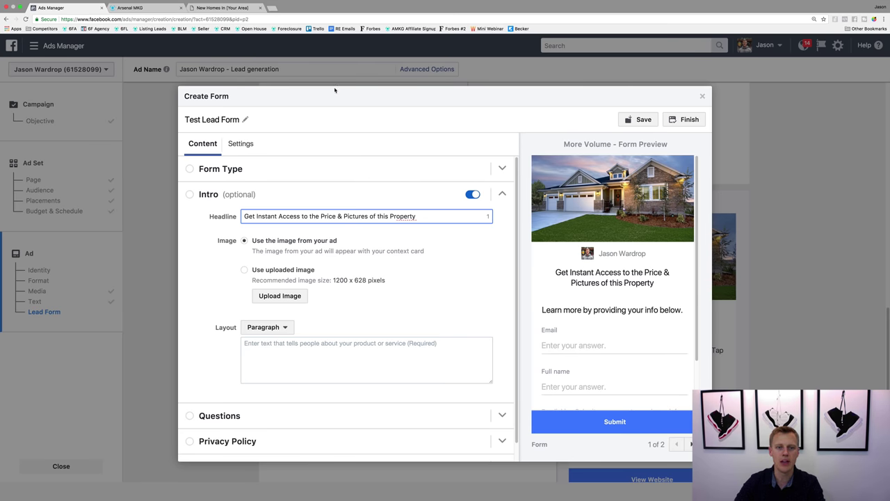
# Step: Set the intro layout to Bullets and enter "This is awesome because ..." as the first bullet
pyautogui.click(285, 330)
pyautogui.click(282, 343)
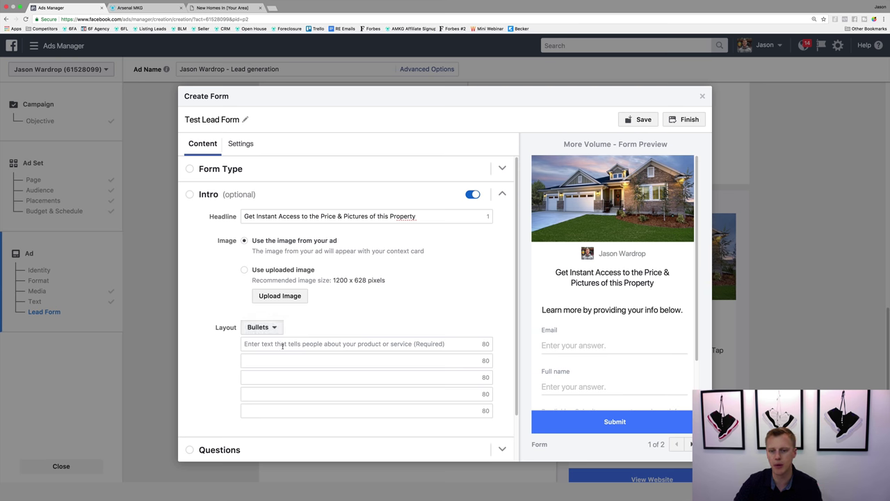
pyautogui.click(285, 345)
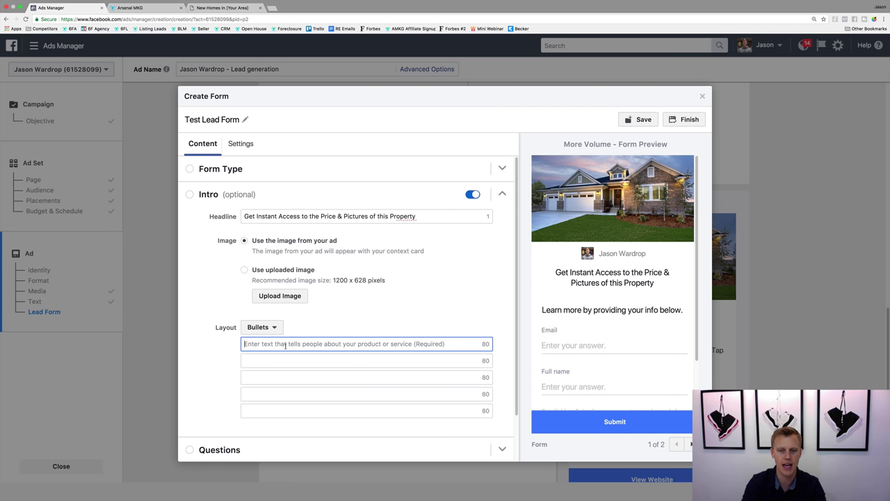
pyautogui.write('This is ')
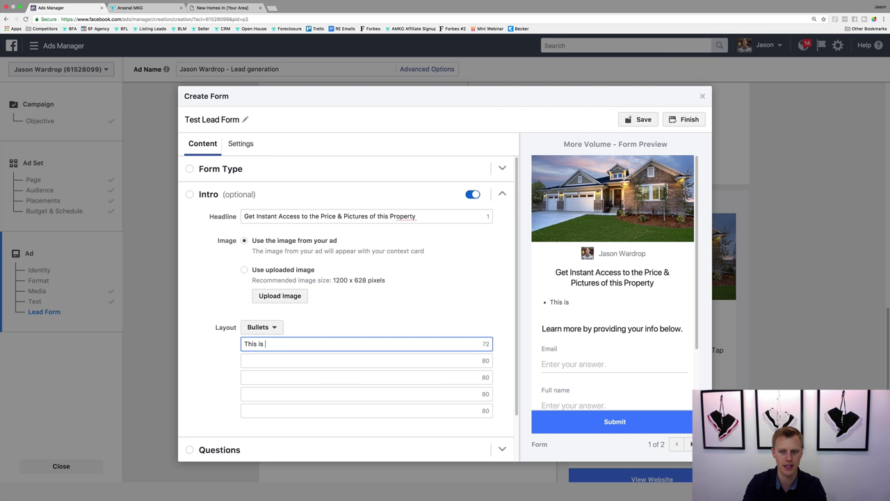
pyautogui.write('awesome because ')
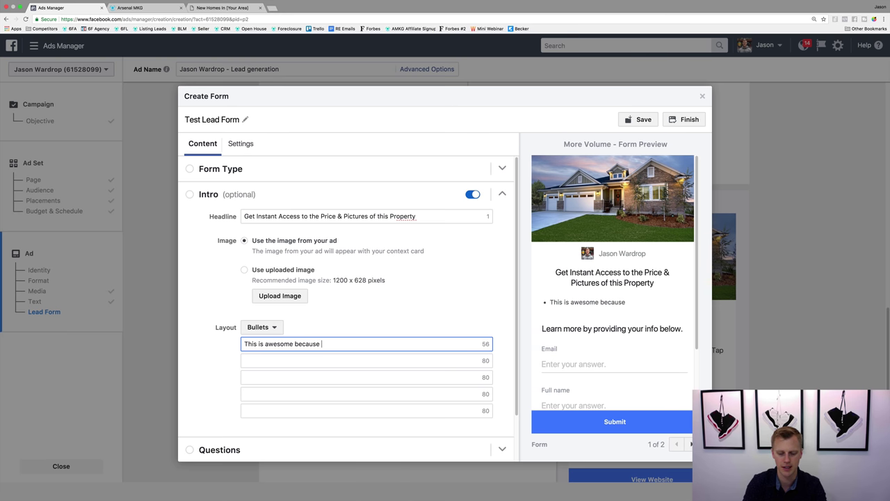
pyautogui.write('...')
pyautogui.click(284, 360)
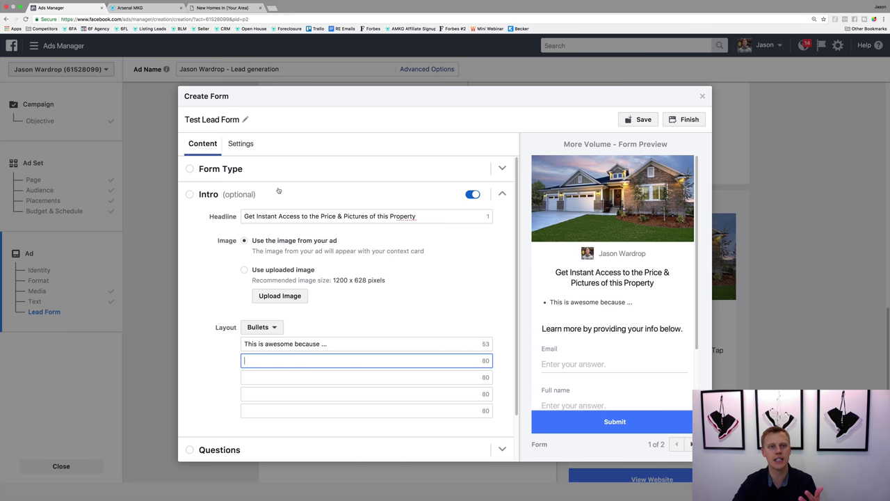
# Step: Set the intro layout to Paragraph and fill it with the landing page's subheadline, "Homes In This Market Move Fast! Make Your Appointment Before The Bidding War Begins!"
pyautogui.click(222, 7)
pyautogui.moveTo(605, 142); pyautogui.dragTo(486, 134)
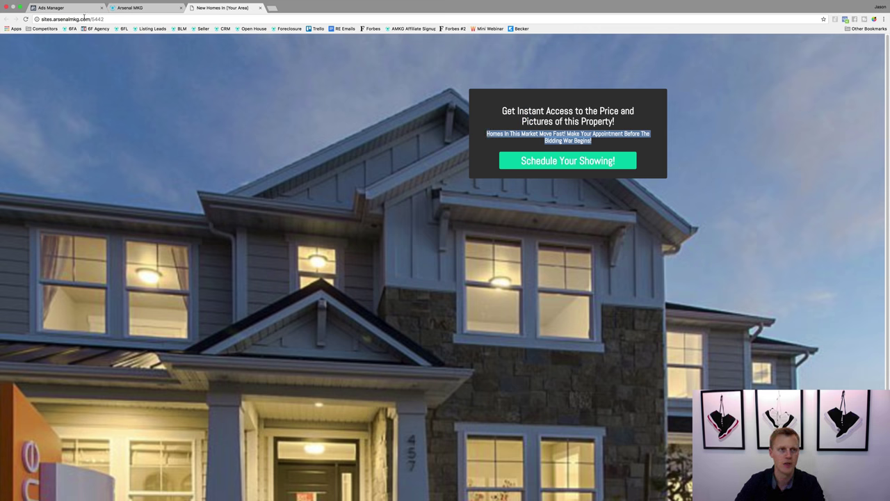
pyautogui.click(62, 8)
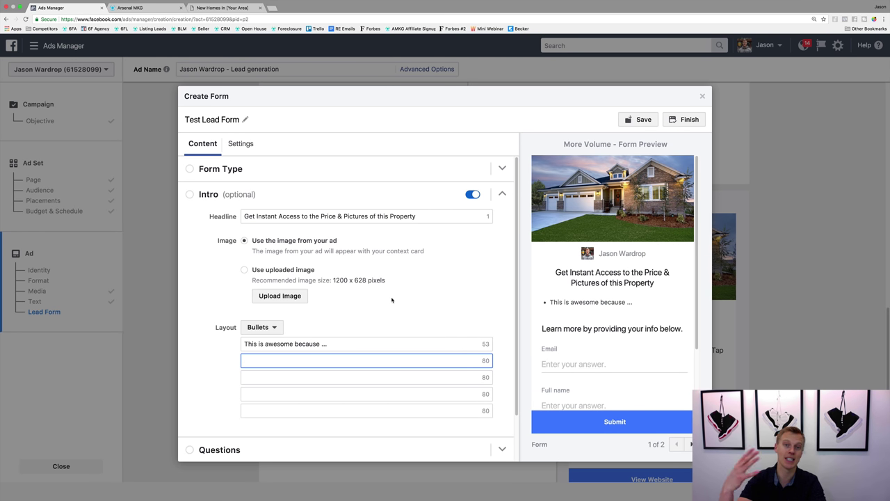
pyautogui.click(274, 330)
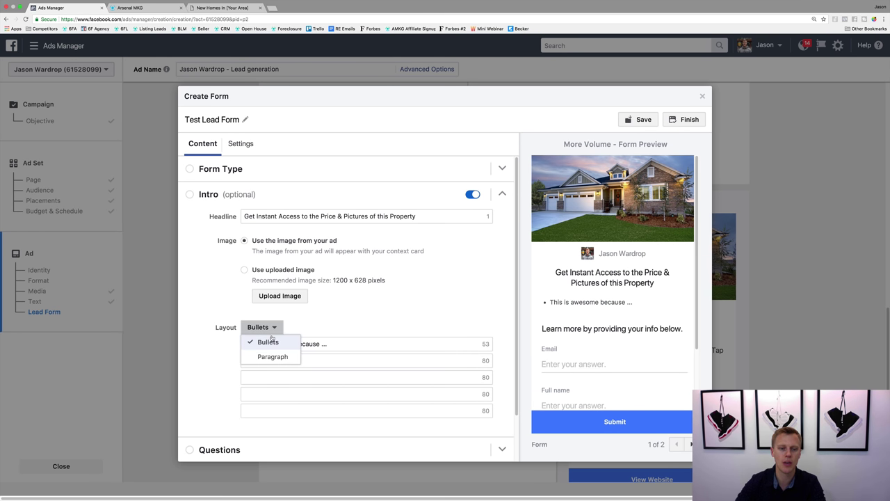
pyautogui.click(271, 352)
pyautogui.click(272, 347)
pyautogui.hotkey('ctrl', 'v')
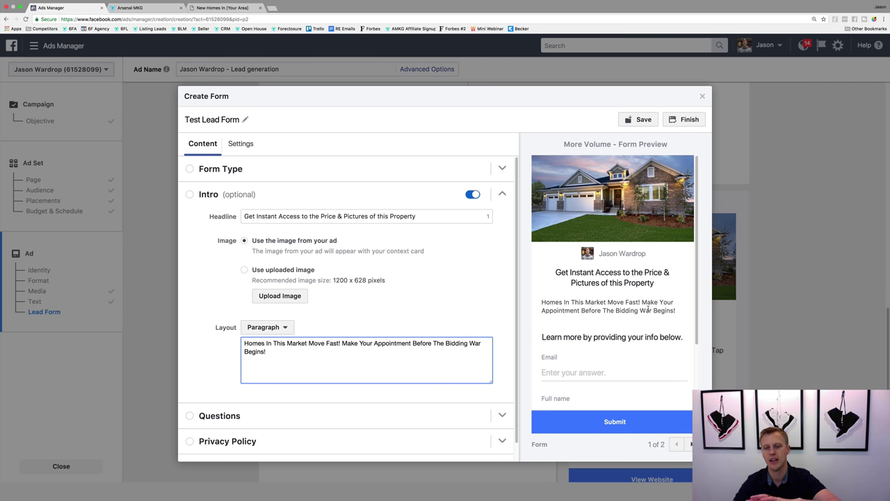
pyautogui.scroll(-1, 478, 319)
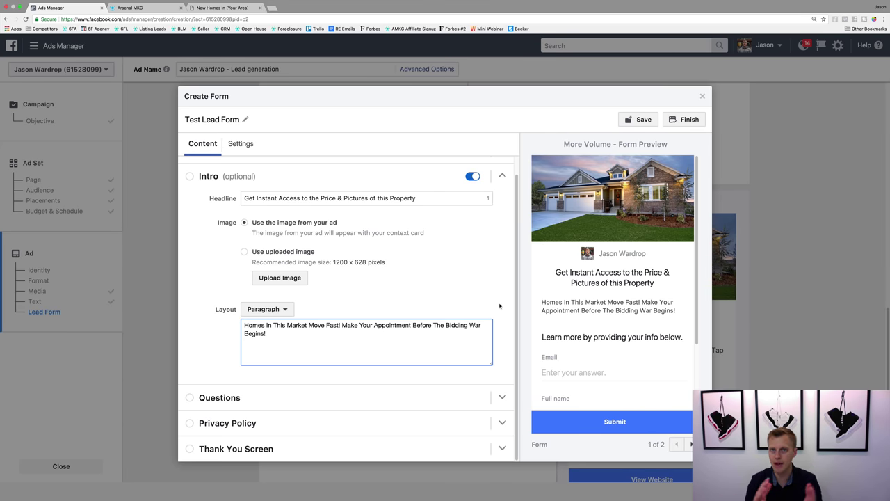
pyautogui.click(229, 8)
pyautogui.click(73, 9)
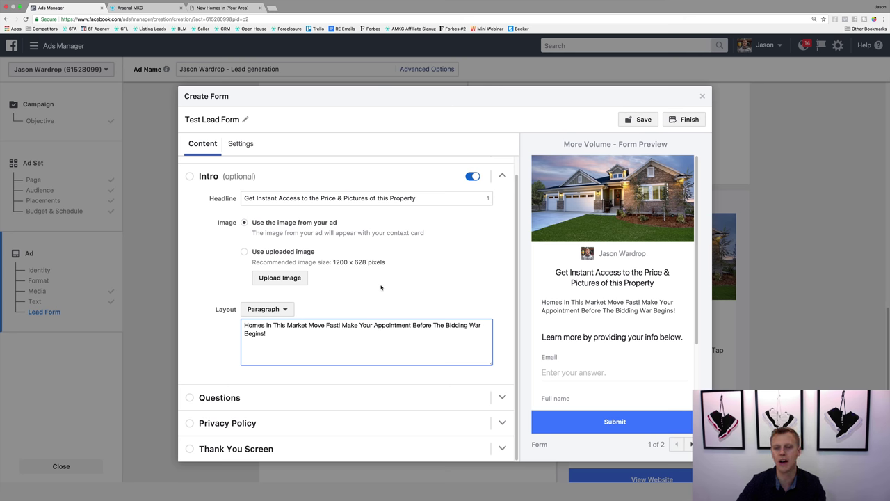
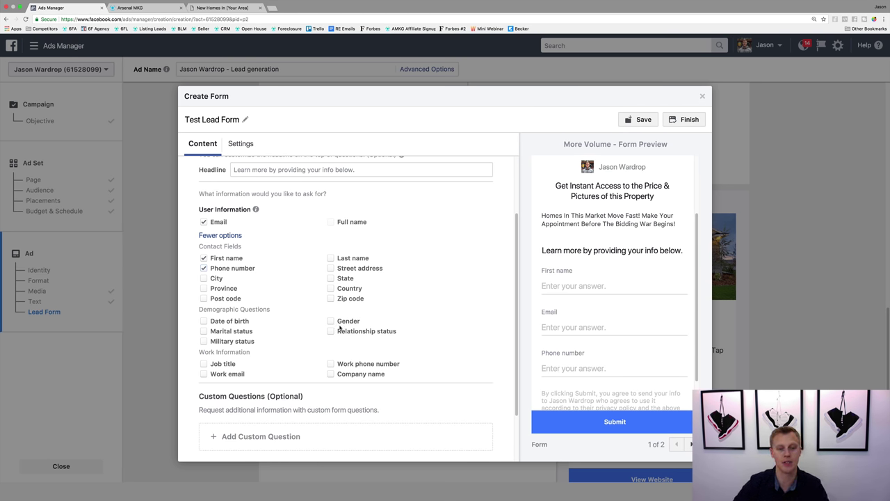
# Step: Add a short-answer custom question to the lead form reading "How soon Are you looking to move?"
pyautogui.scroll(-2, 385, 341)
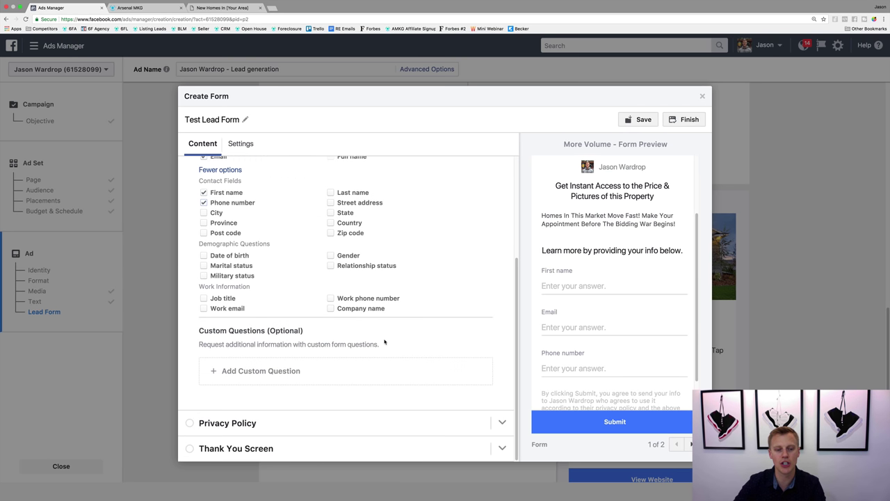
pyautogui.click(245, 375)
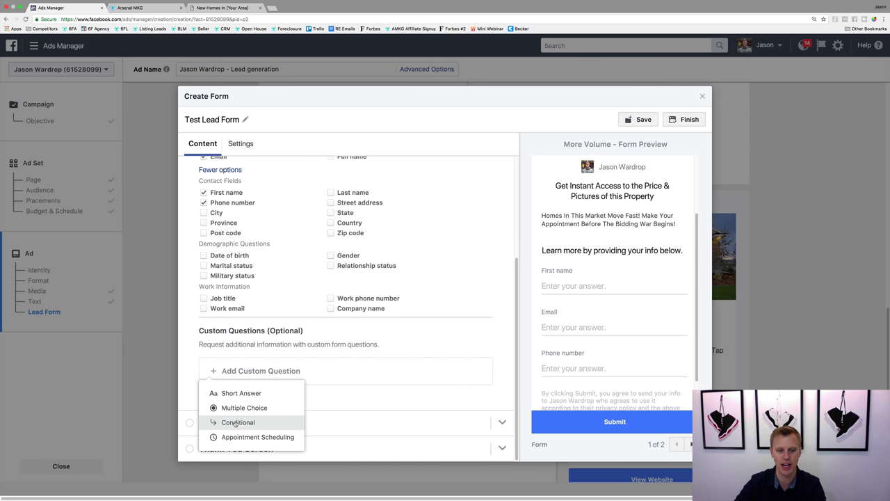
pyautogui.click(258, 393)
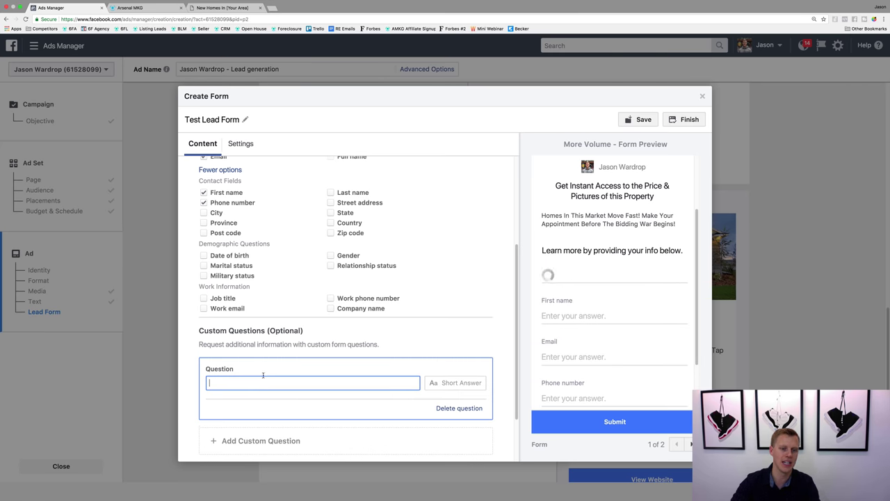
pyautogui.write('How soon Are')
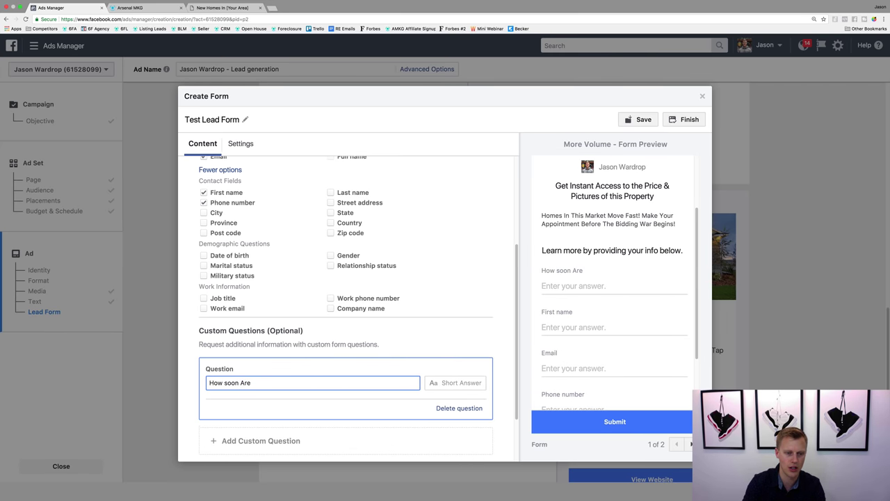
pyautogui.write(' you looking to move?')
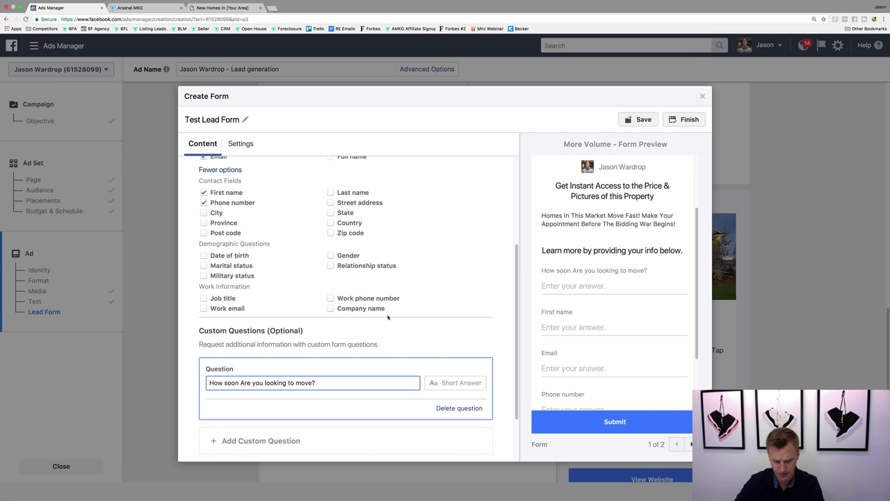
# Step: Expand the Privacy Policy section and set its link text to "Privacy Policy"
pyautogui.scroll(-2, 428, 312)
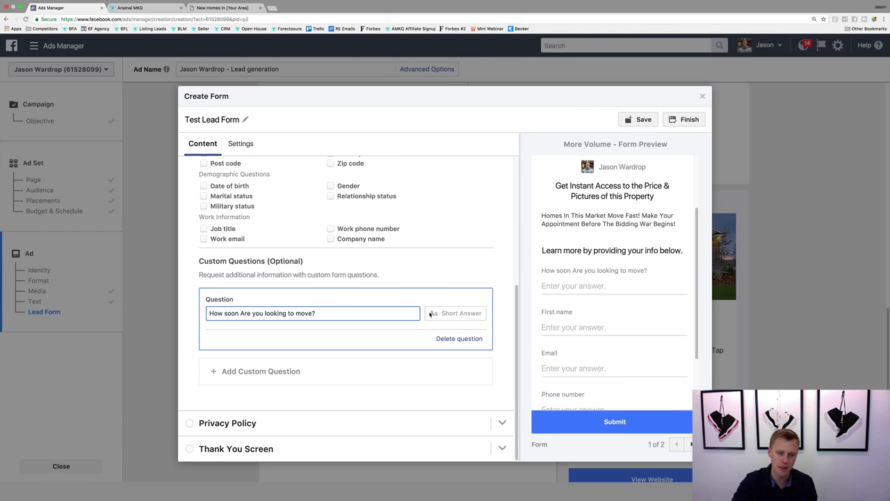
pyautogui.click(505, 425)
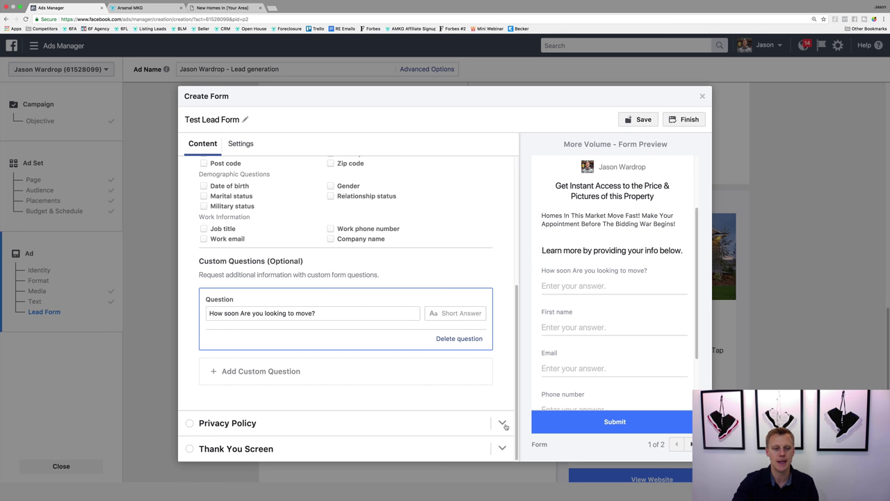
pyautogui.click(270, 291)
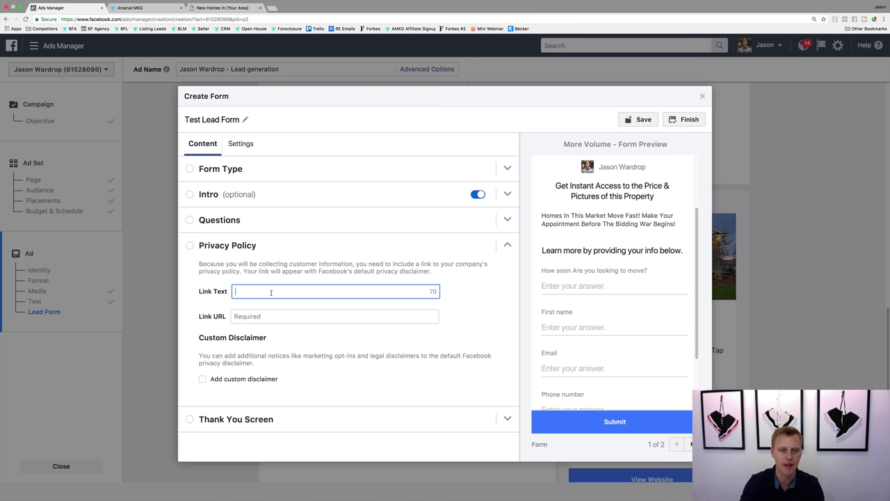
pyautogui.write('Privac')
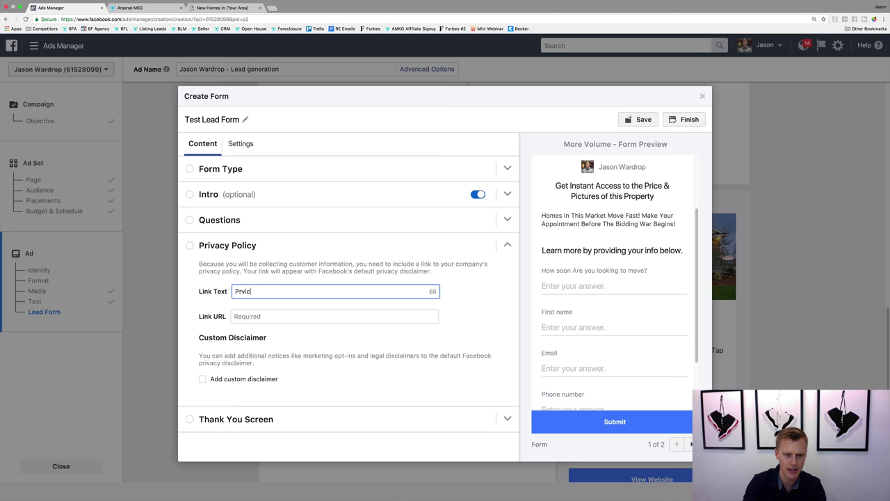
pyautogui.write('y Policy')
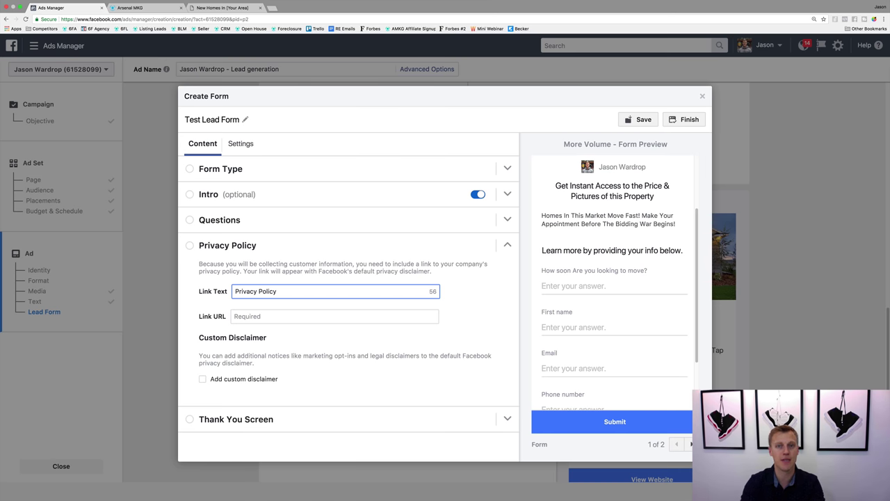
# Step: Open the Arsenal MKG privacy policy at www2.arsenalmkg.com/privacy in a new browser tab
pyautogui.hotkey('ctrl', 't')
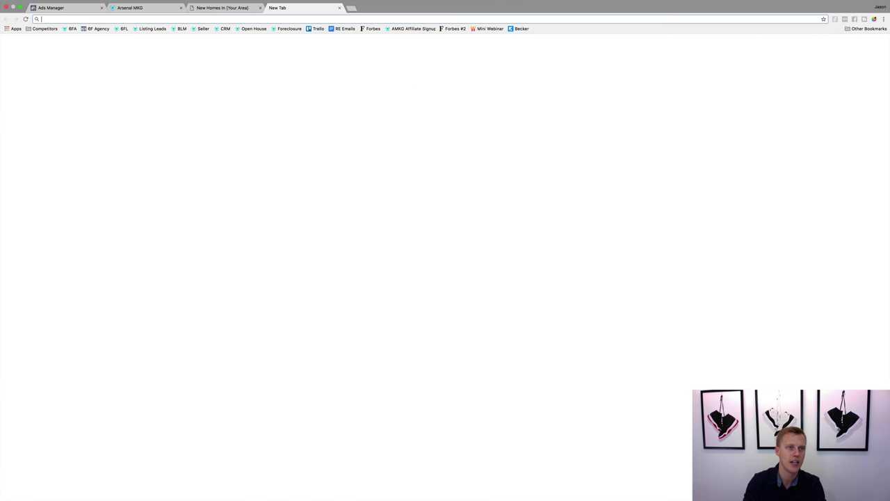
pyautogui.write('a')
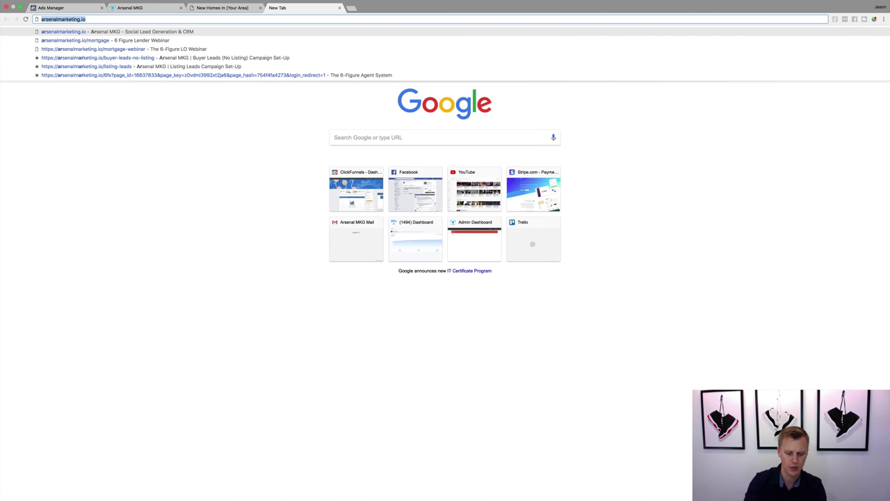
pyautogui.write('www2.')
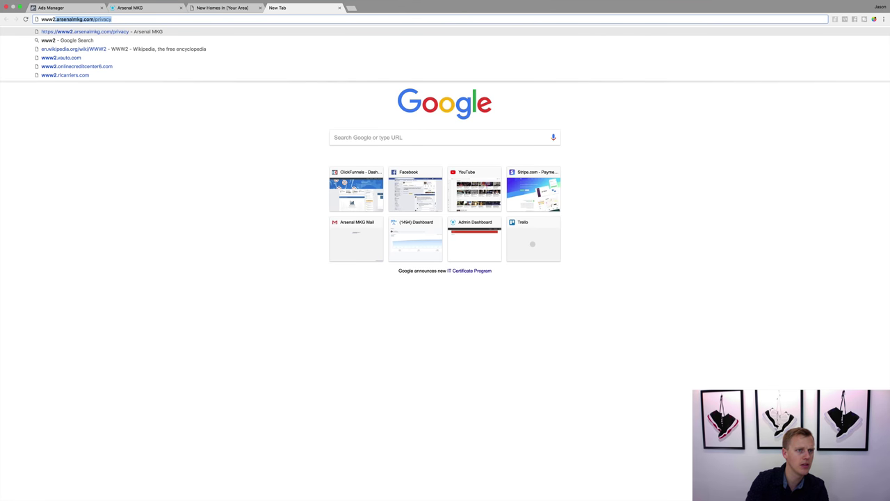
pyautogui.press('Return')
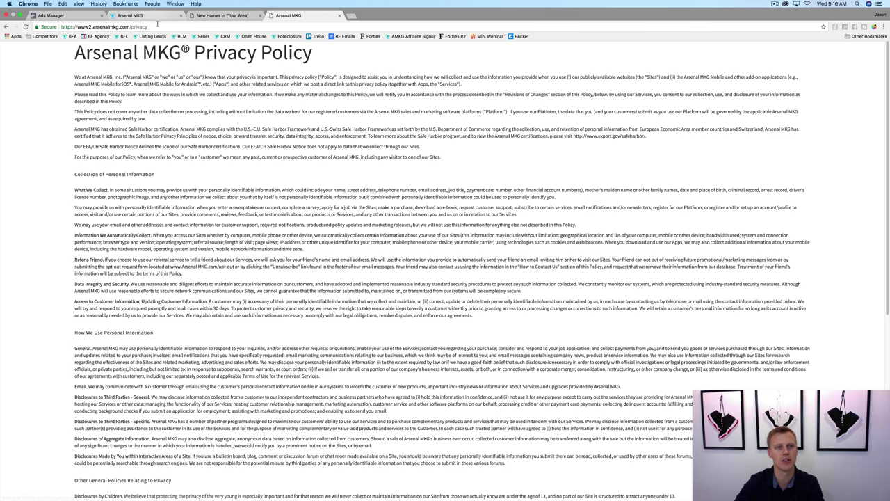
pyautogui.click(132, 15)
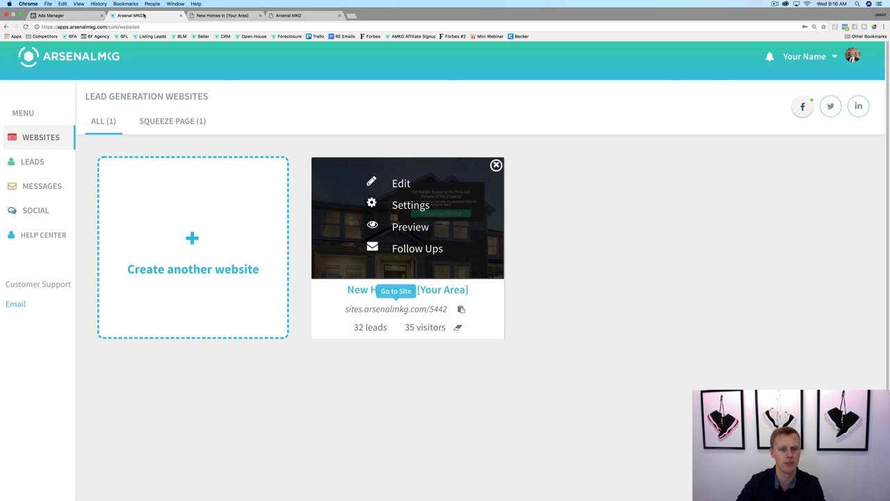
pyautogui.click(77, 14)
pyautogui.click(258, 316)
pyautogui.write('https://www2.arsenalmkg.com/privacy')
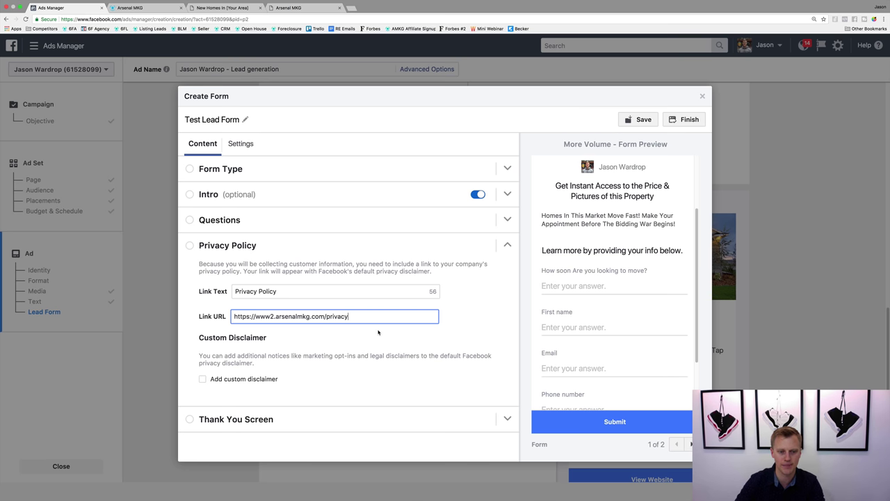
# Step: Expand the Thank You Screen section and change its headline to "Thanks, we sent the info to your email provided!"
pyautogui.click(511, 419)
pyautogui.scroll(-1, 208, 314)
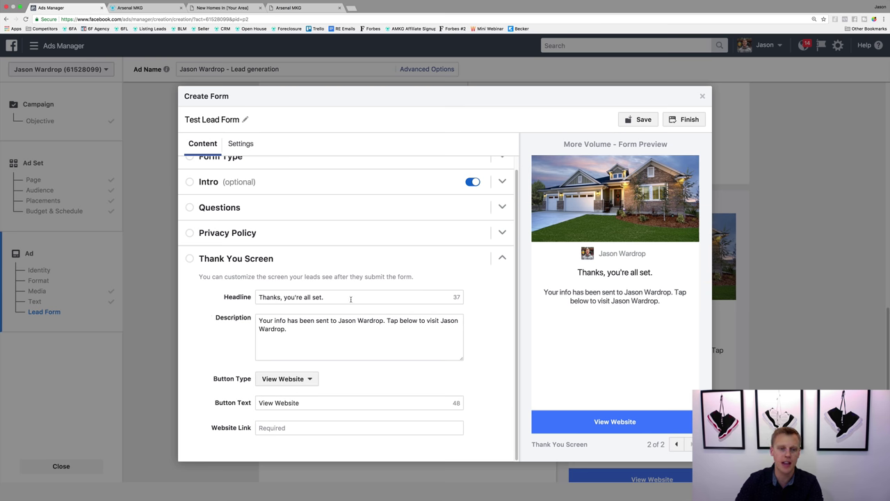
pyautogui.moveTo(351, 299); pyautogui.dragTo(284, 298)
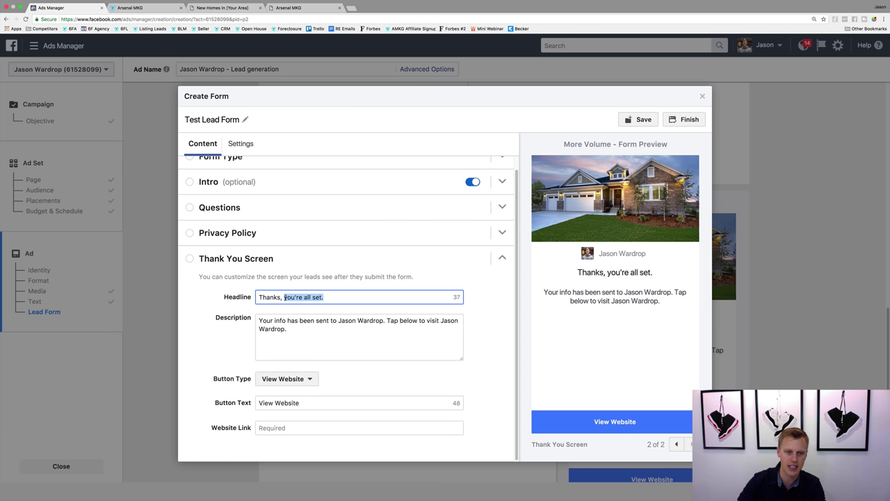
pyautogui.write('we sent the ')
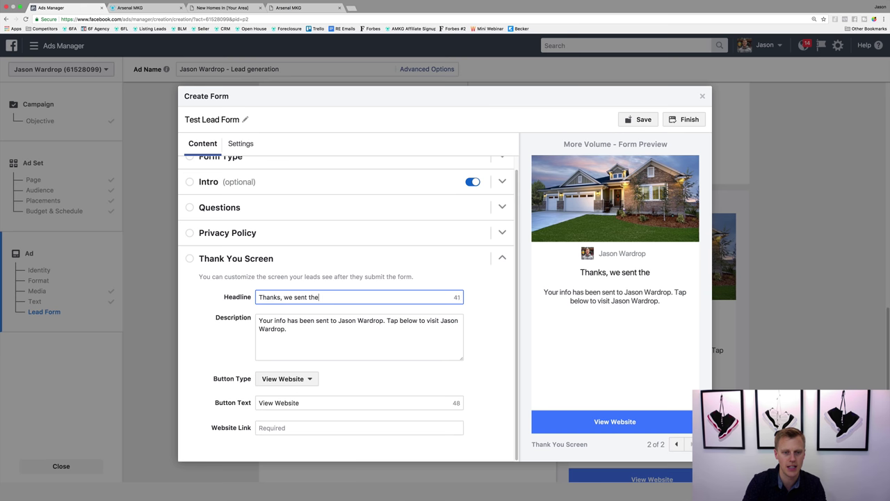
pyautogui.write('info to your emi')
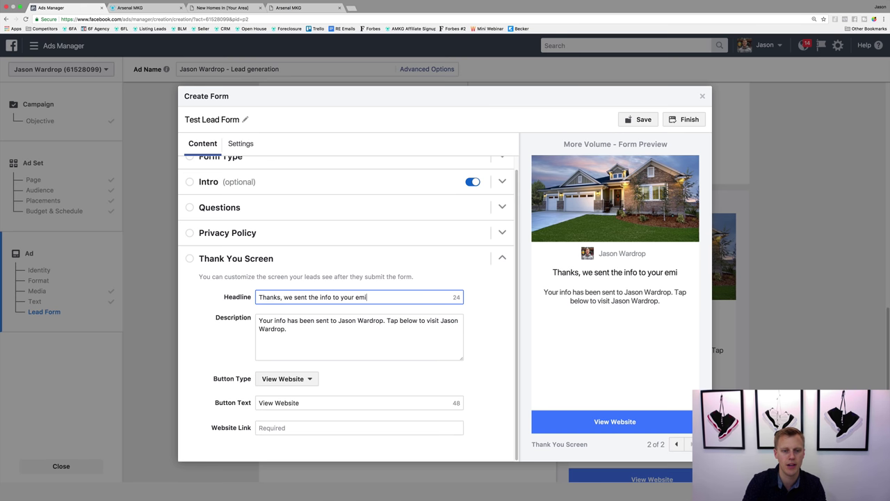
pyautogui.press('BackSpace')
pyautogui.write('ail provide')
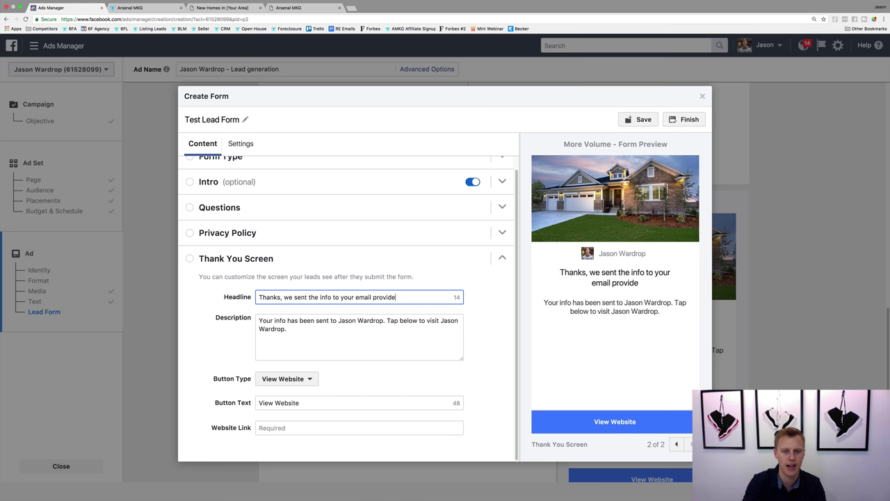
pyautogui.write('d!')
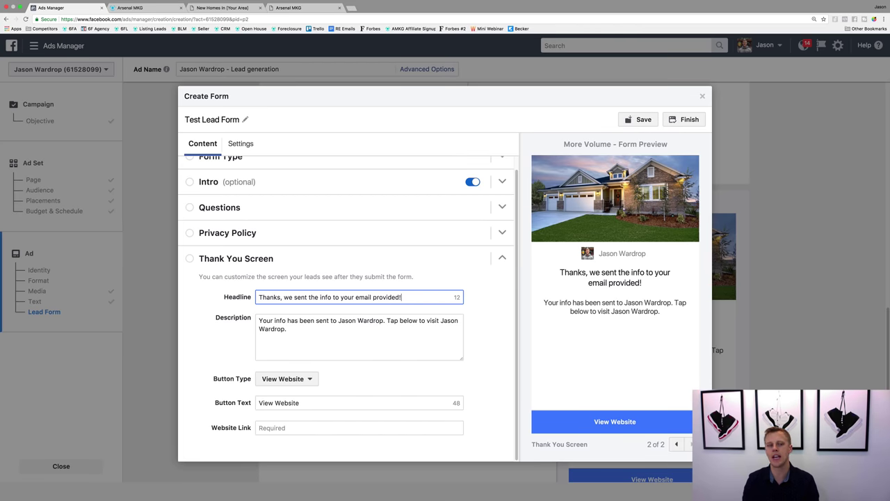
# Step: Review the form's Intro section, then return to the Thank You Screen settings
pyautogui.scroll(1, 293, 264)
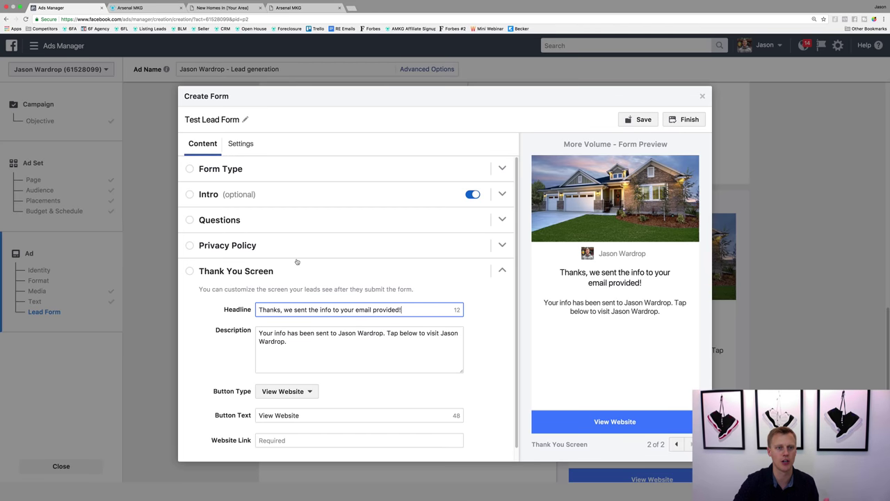
pyautogui.click(308, 199)
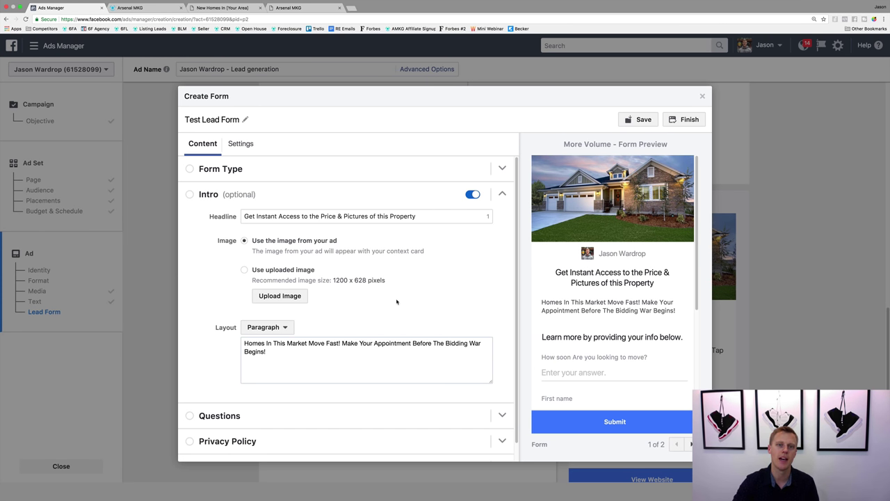
pyautogui.scroll(-1, 394, 300)
pyautogui.click(498, 448)
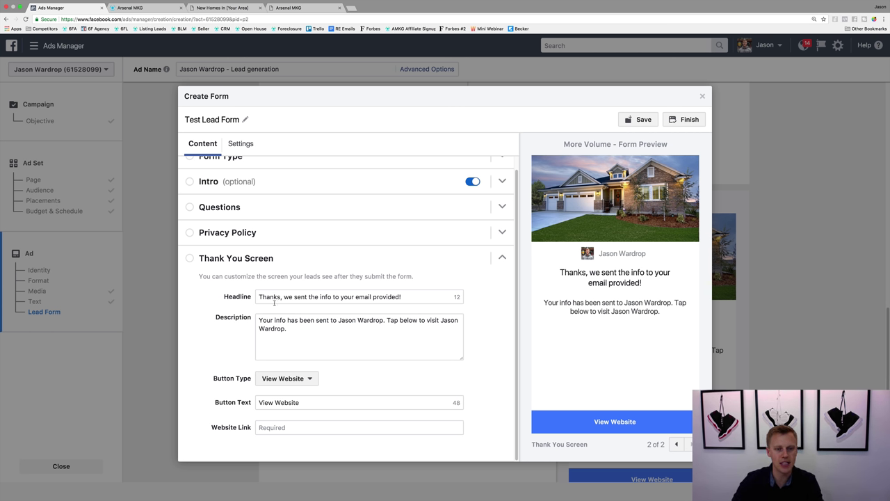
# Step: Replace the thank-you screen's description with "Click below to connect with me on my Facebook page..."
pyautogui.moveTo(294, 328); pyautogui.dragTo(262, 314)
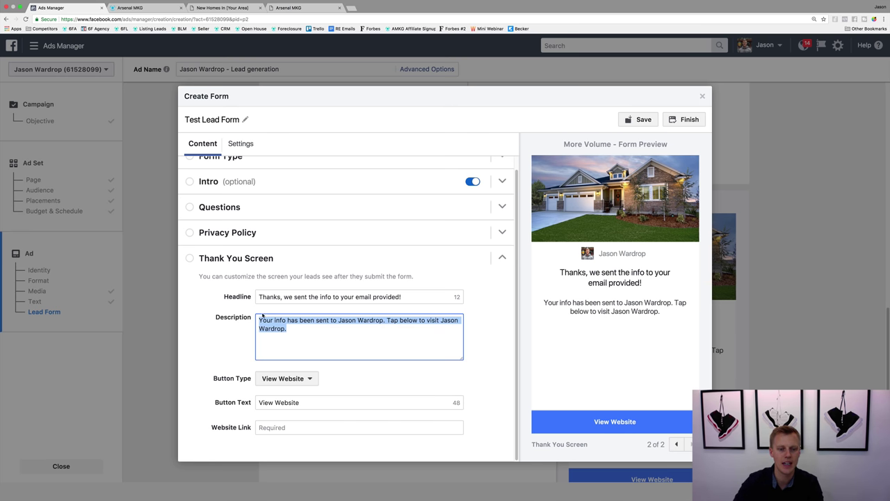
pyautogui.write('CLick')
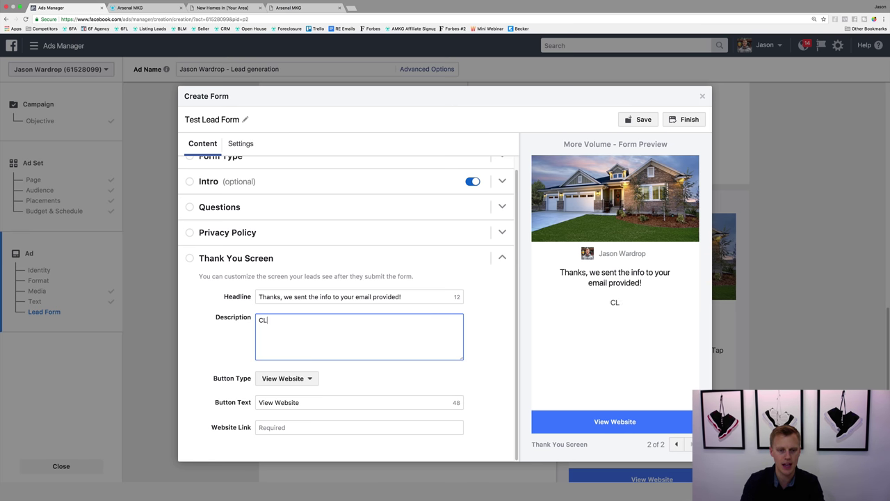
pyautogui.press('BackSpace')
pyautogui.press('BackSpace')
pyautogui.press('BackSpace')
pyautogui.press('BackSpace')
pyautogui.press('BackSpace')
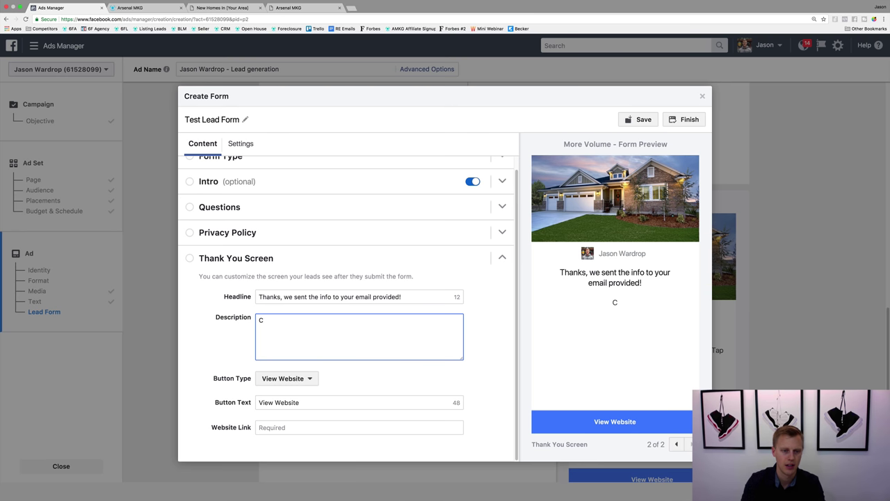
pyautogui.write('lick below to con')
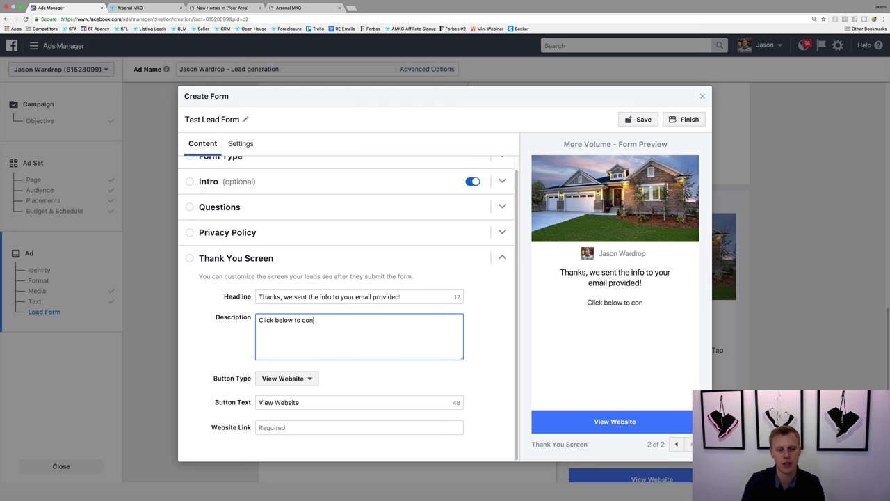
pyautogui.write('nect with me on ')
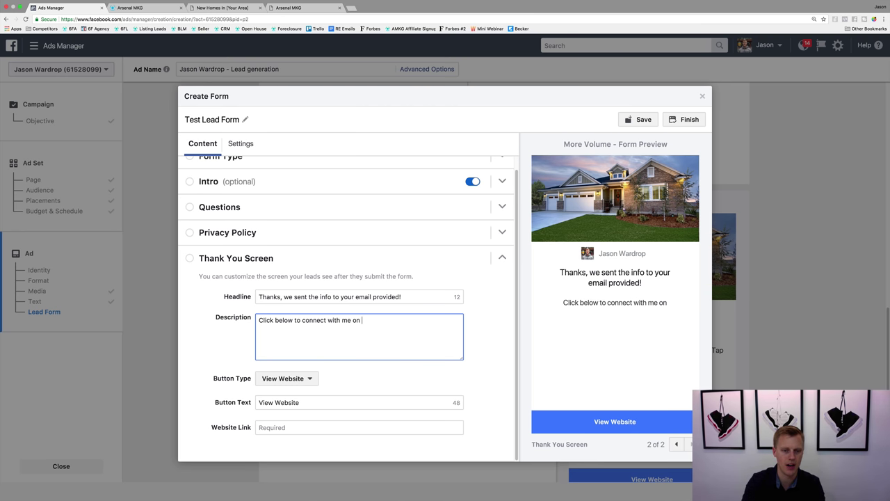
pyautogui.write('my Facebook pa')
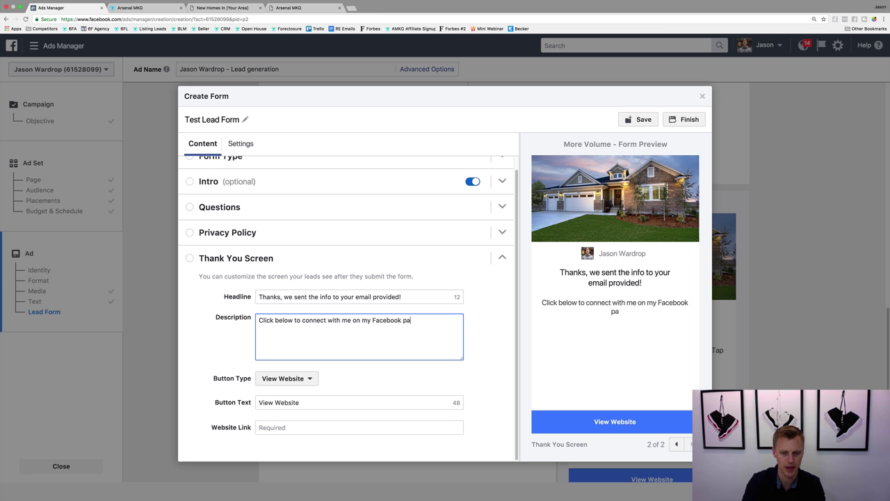
pyautogui.write('ge...')
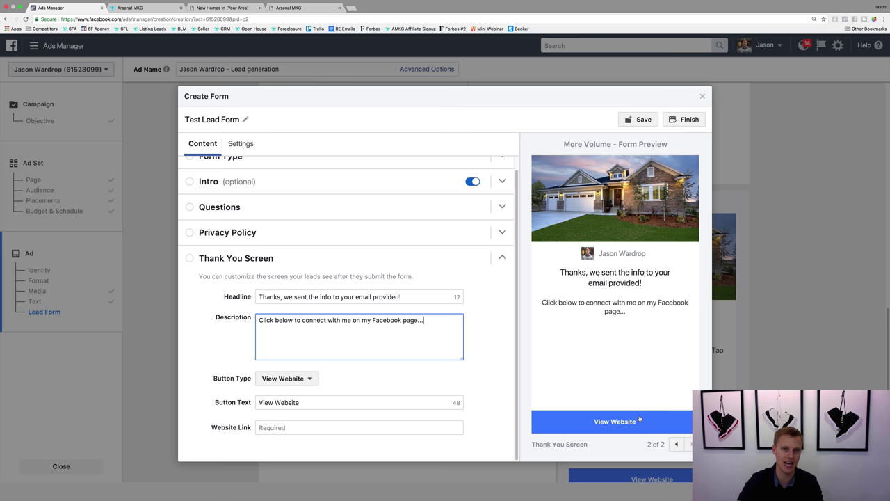
# Step: Replace the thank-you screen's button text with "Schedule a Call With Me"
pyautogui.moveTo(310, 402); pyautogui.dragTo(241, 398)
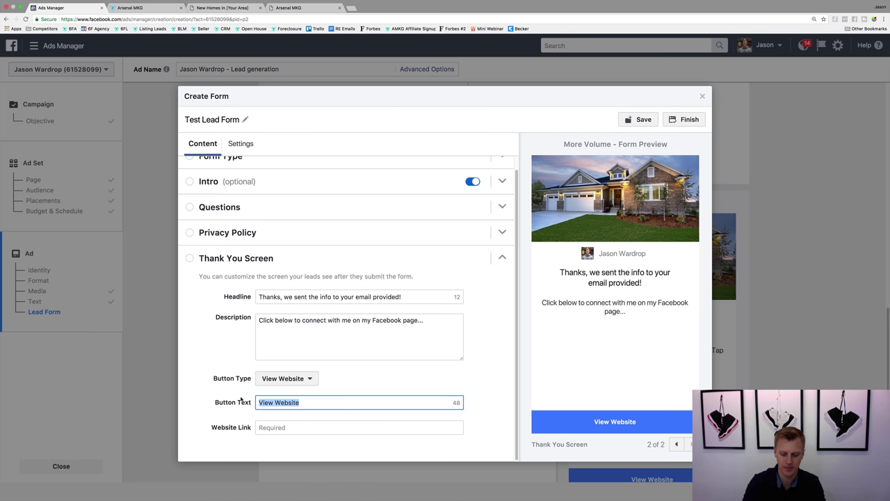
pyautogui.write('Schedule a')
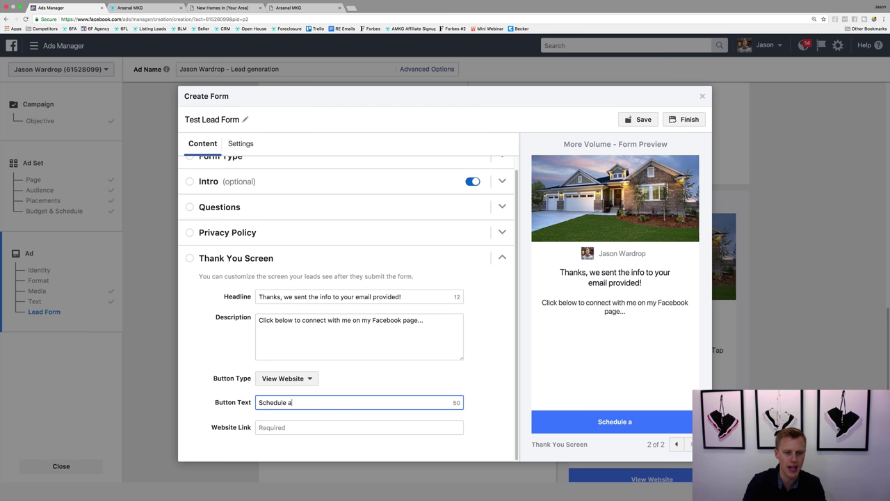
pyautogui.write(' Call With Me')
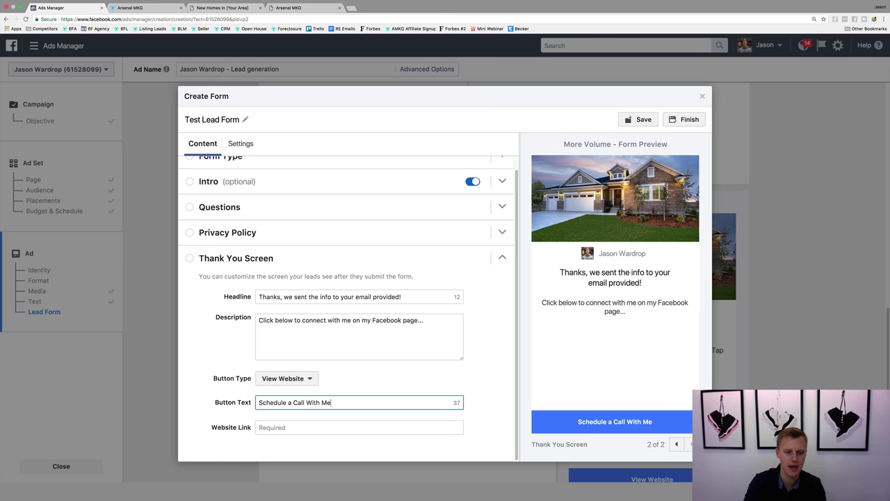
# Step: Open calendly.com in a new browser tab and copy its web address
pyautogui.press('super+t')
pyautogui.write('calendly.com')
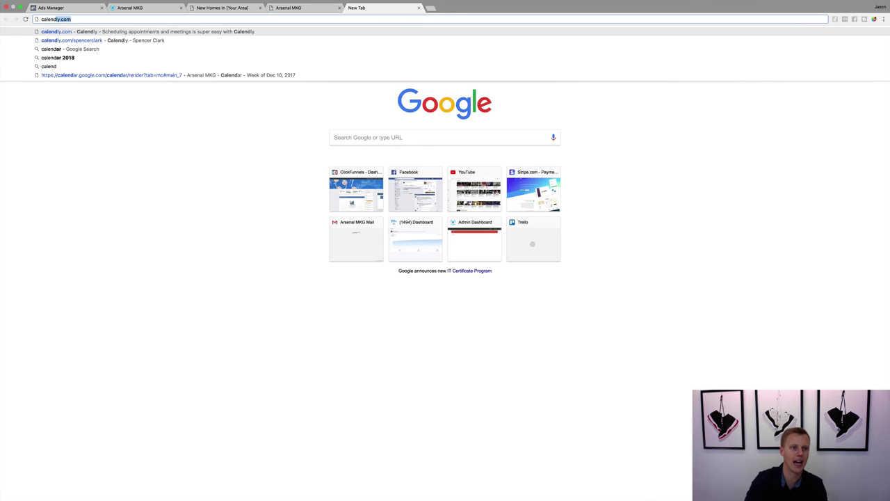
pyautogui.press('Down')
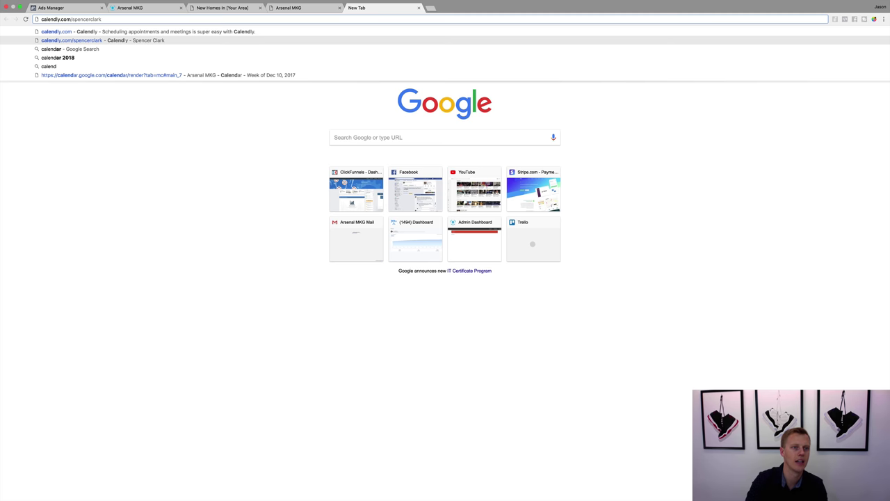
pyautogui.press('Up')
pyautogui.press('Return')
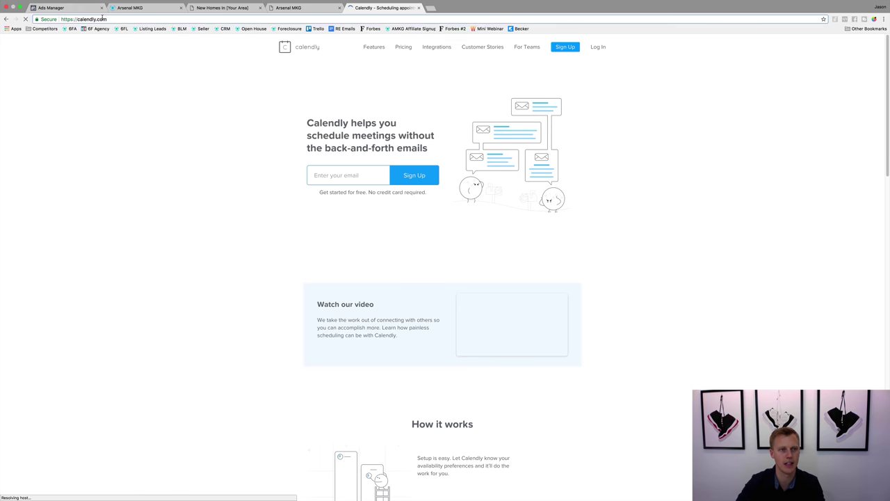
pyautogui.click(103, 19)
pyautogui.hotkey('ctrl', 'c')
pyautogui.click(51, 7)
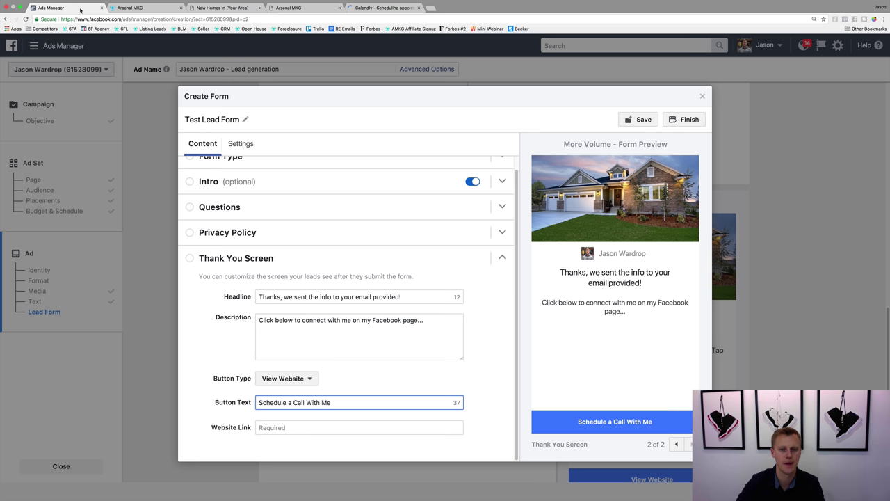
pyautogui.click(292, 427)
pyautogui.hotkey('ctrl', 'v')
# Step: Replace the thank-you screen's description with "If you want to see this home this week, click below to schedule a showing with me..."
pyautogui.moveTo(440, 319); pyautogui.dragTo(218, 307)
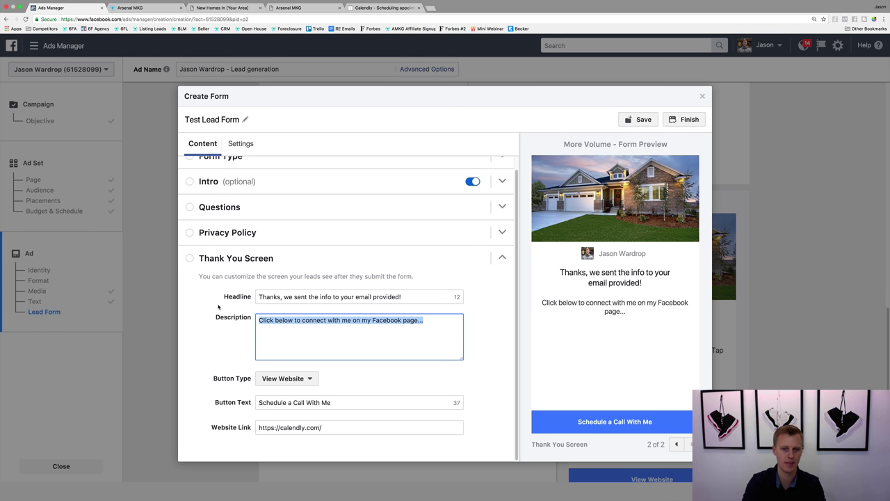
pyautogui.write('If you w')
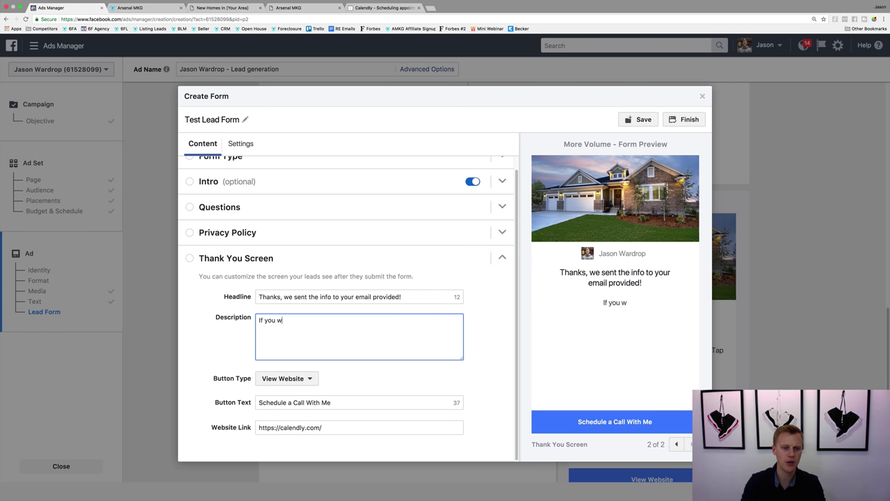
pyautogui.write('ant to see this ho')
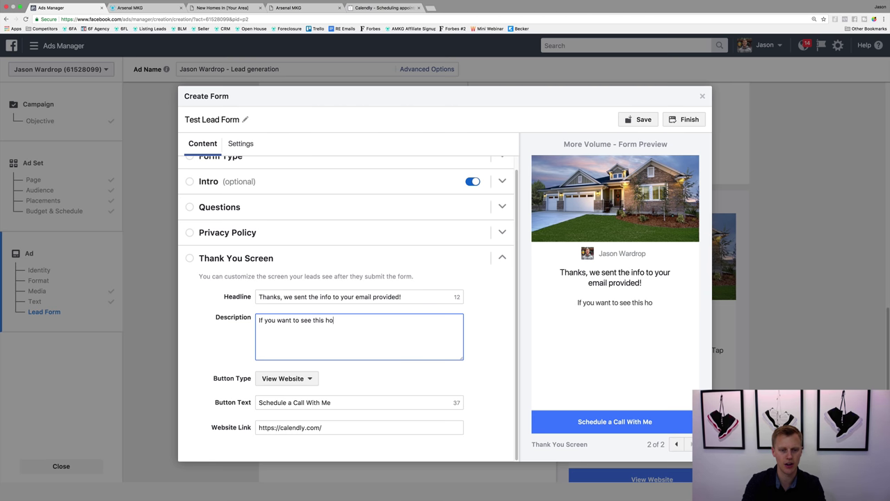
pyautogui.write('me this week, cli')
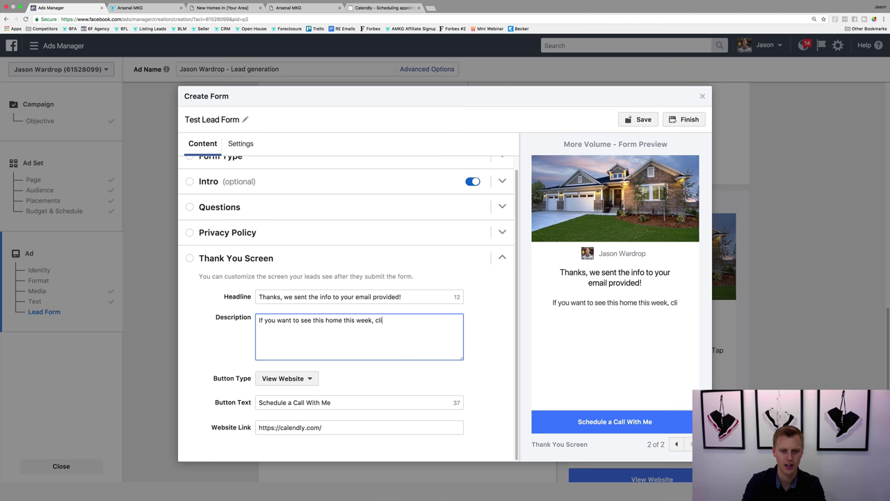
pyautogui.write('ck below to sche')
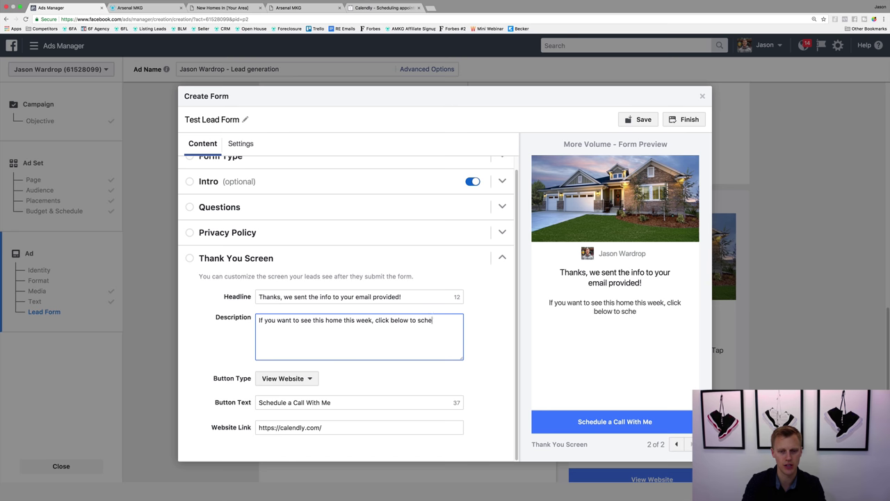
pyautogui.write('dule a showing with me...')
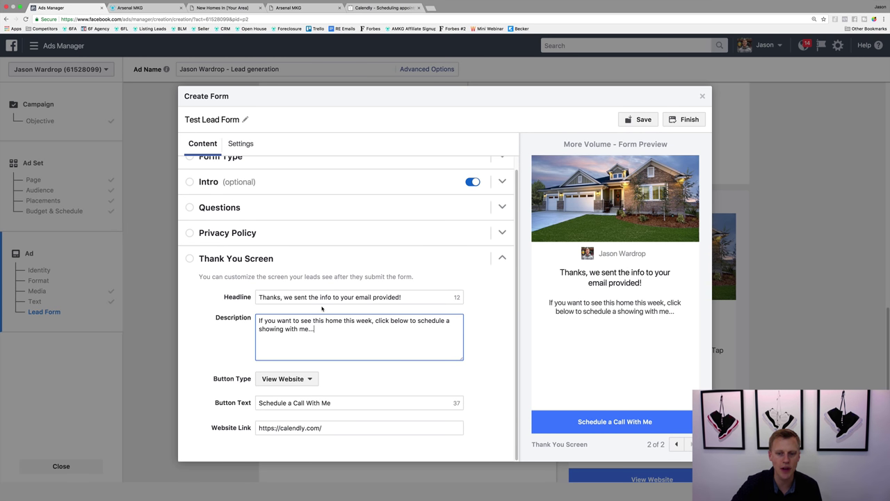
# Step: Check the form preview, then delete the custom question "How soon Are you looking to move?" from the Questions section
pyautogui.scroll(1, 322, 306)
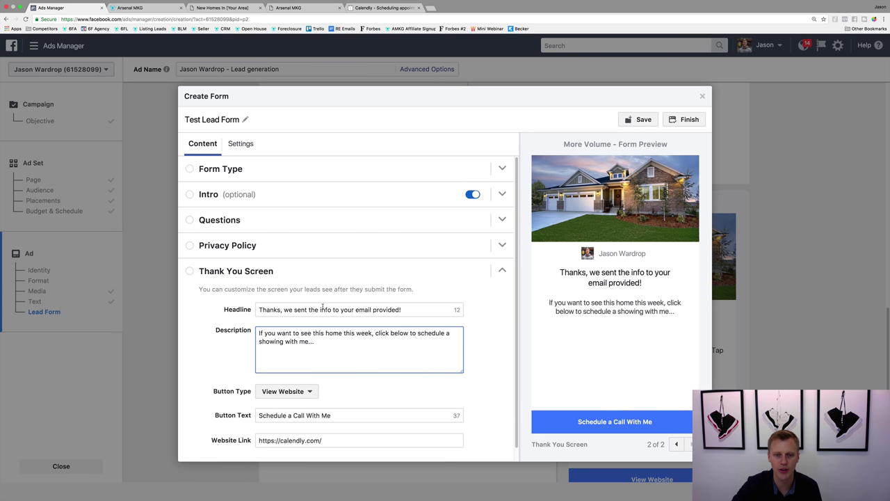
pyautogui.click(676, 445)
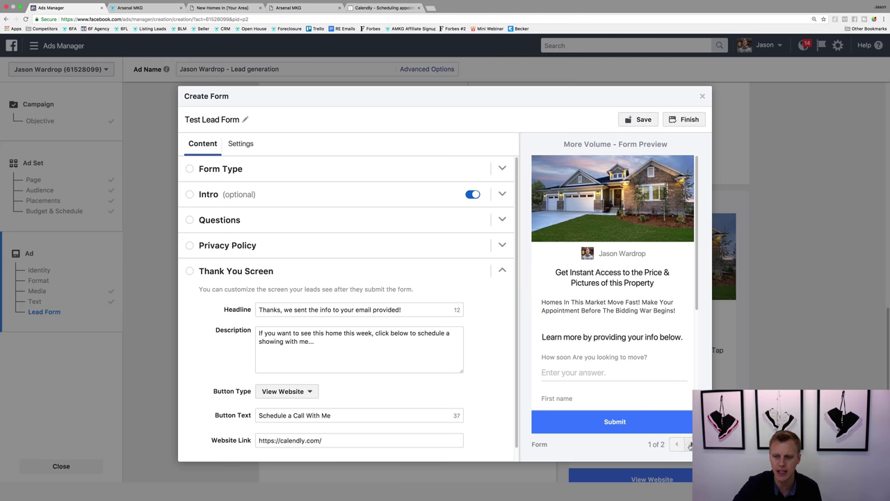
pyautogui.click(691, 445)
pyautogui.click(498, 223)
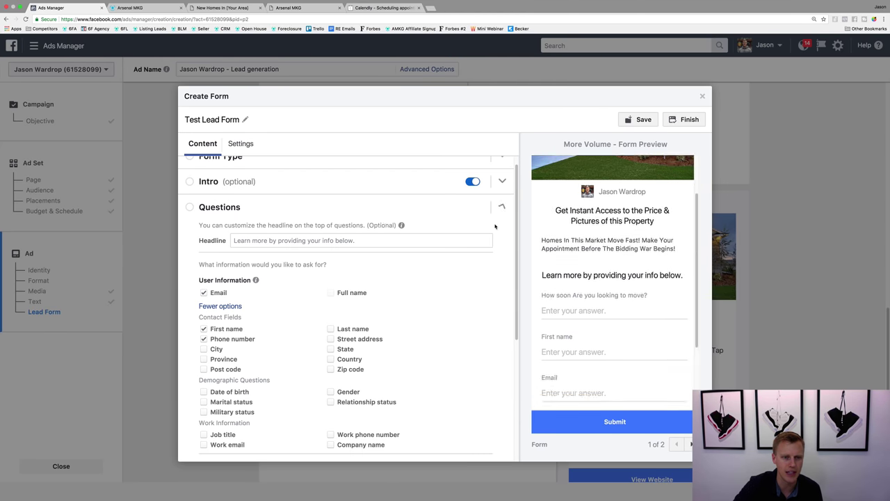
pyautogui.scroll(-2, 248, 288)
pyautogui.scroll(-2, 249, 287)
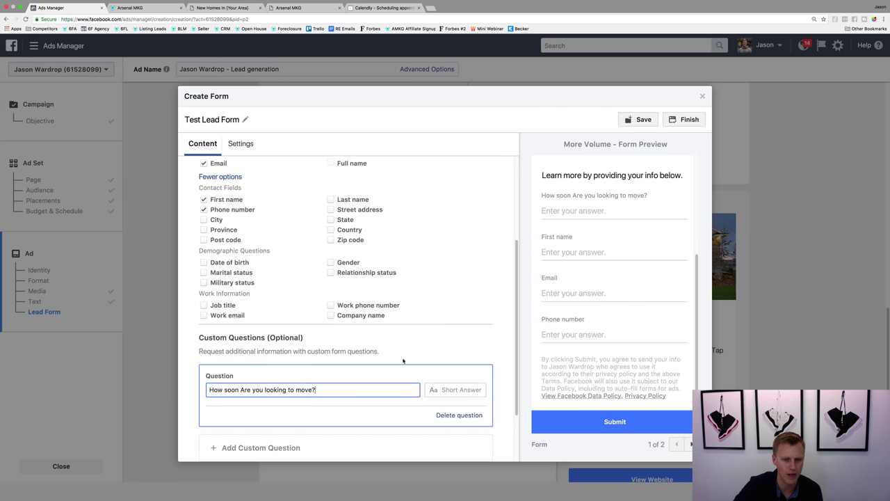
pyautogui.click(452, 414)
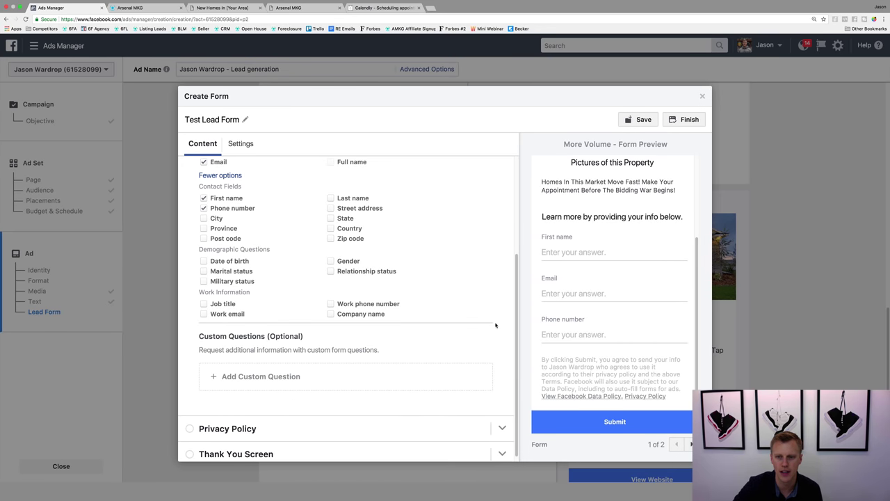
# Step: Review the form and thank-you screen previews, then look at the Calendly site and return to Ads Manager
pyautogui.scroll(3, 495, 325)
pyautogui.scroll(3, 569, 243)
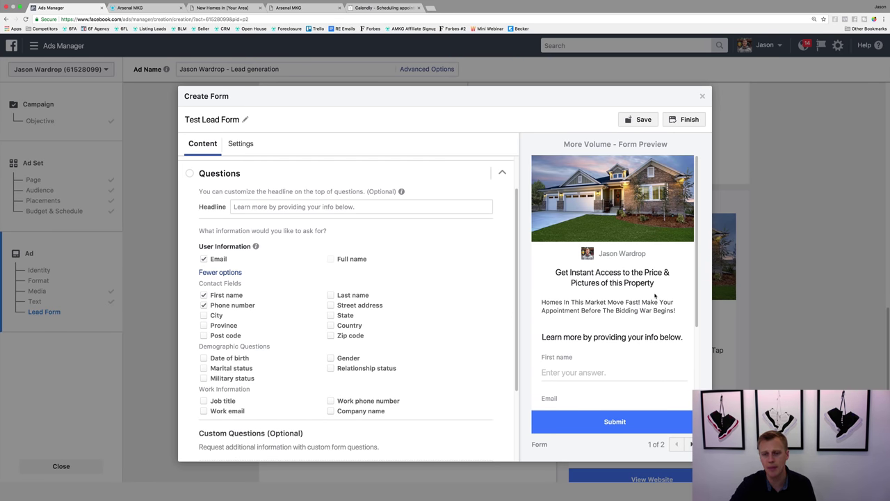
pyautogui.scroll(-1, 591, 349)
pyautogui.scroll(-1, 579, 302)
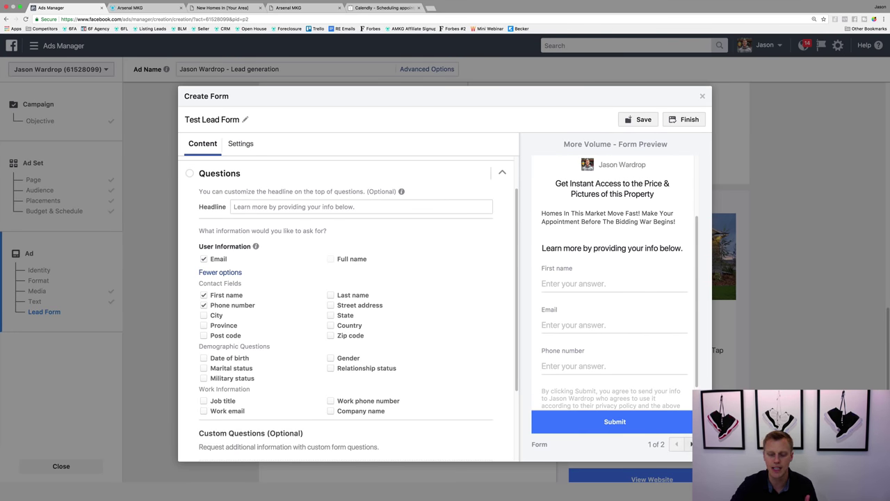
pyautogui.click(691, 443)
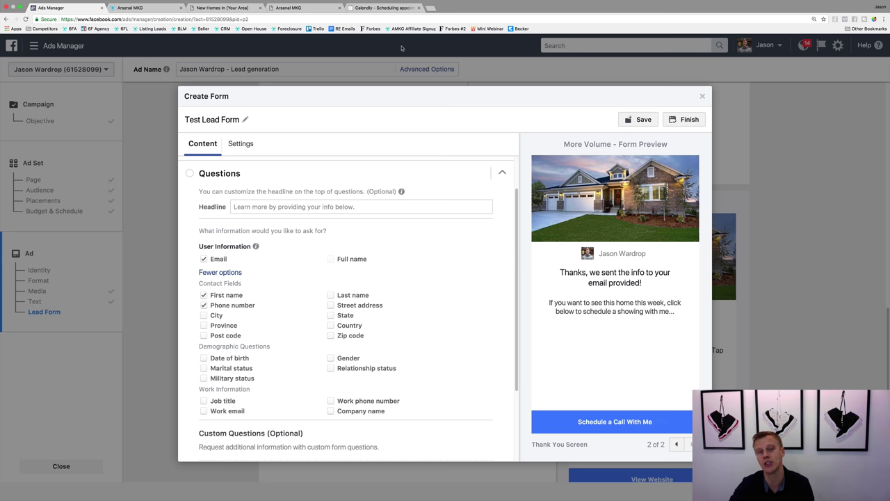
pyautogui.click(360, 9)
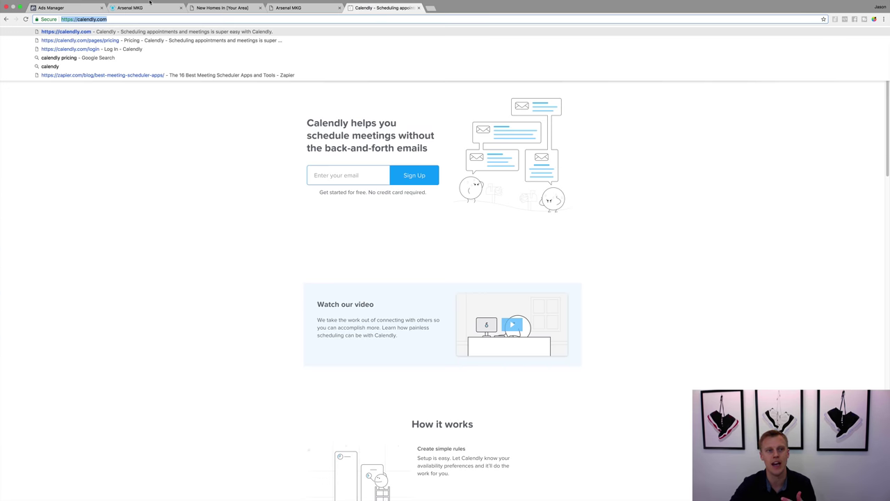
pyautogui.click(51, 8)
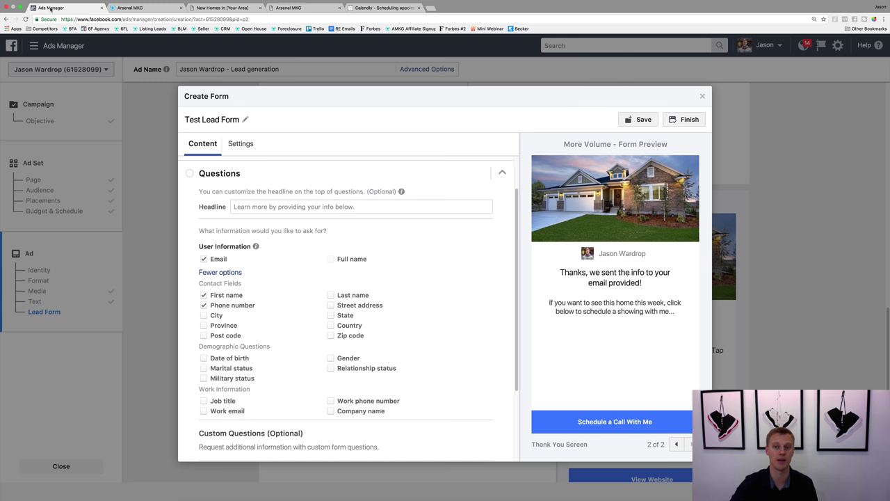
# Step: Finish the Test Lead Form and check its form and thank-you pages in the ad's form preview
pyautogui.click(685, 120)
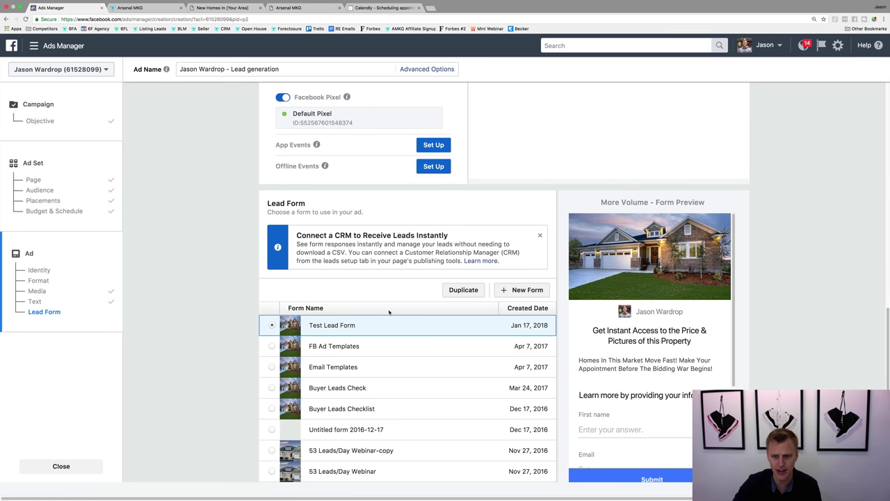
pyautogui.scroll(-3, 541, 303)
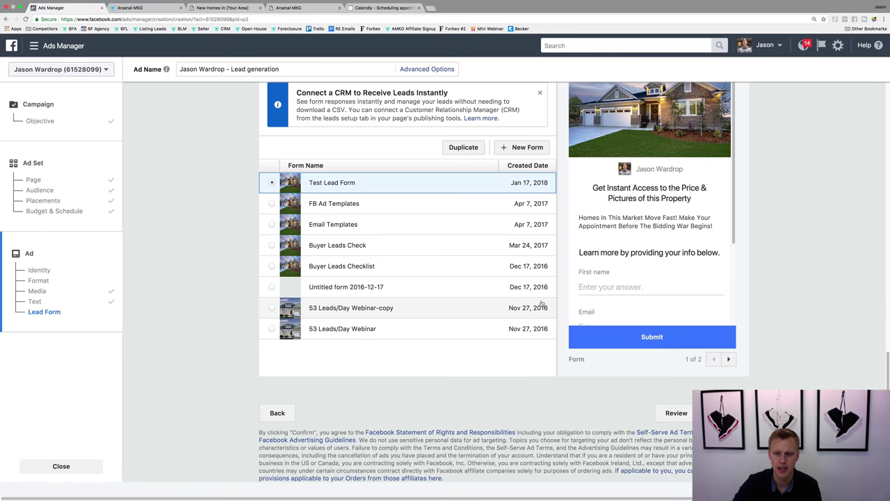
pyautogui.click(728, 359)
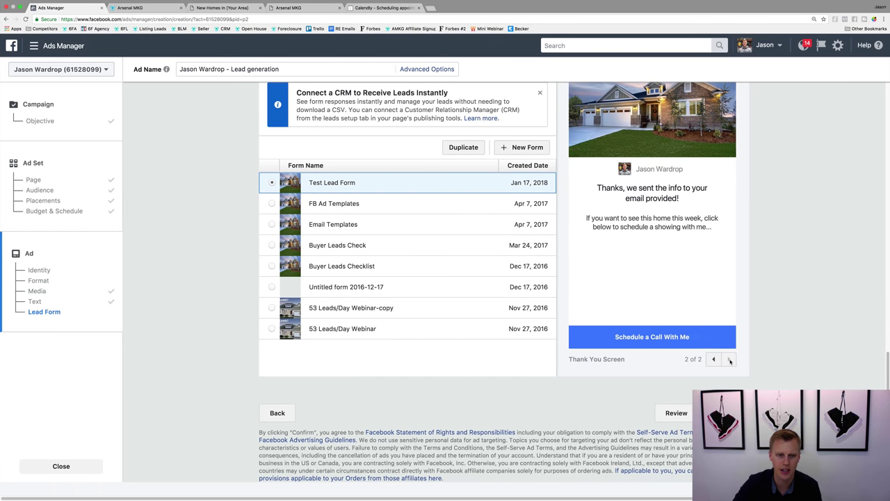
pyautogui.click(714, 359)
pyautogui.scroll(2, 714, 359)
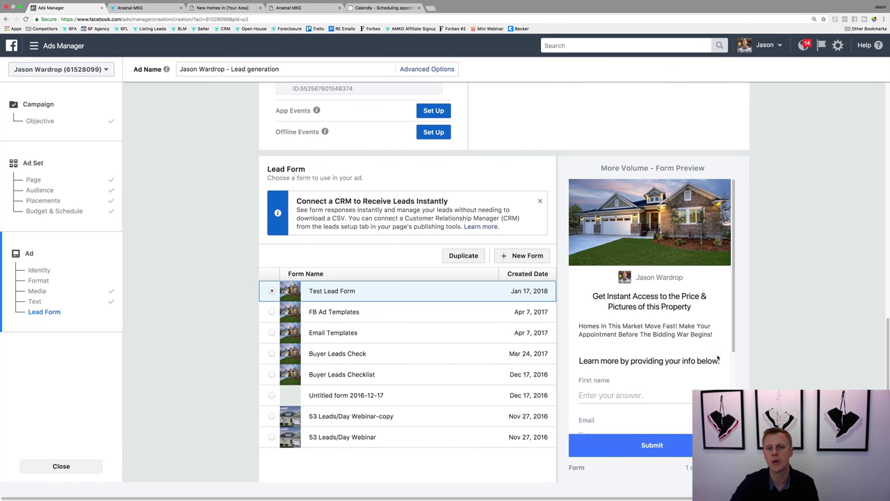
pyautogui.scroll(-1, 709, 334)
pyautogui.scroll(-2, 740, 392)
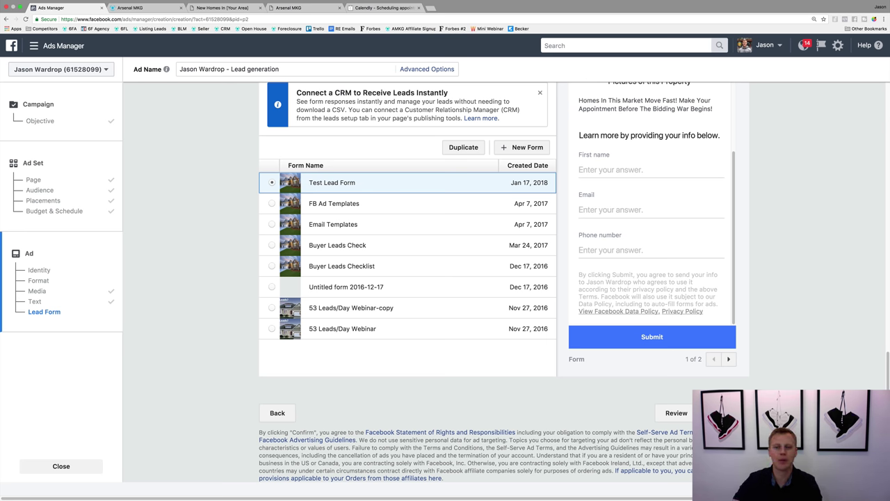
# Step: Review the ad's format, image, text and conversion tracking settings along with its Mobile News Feed preview
pyautogui.scroll(10, 557, 292)
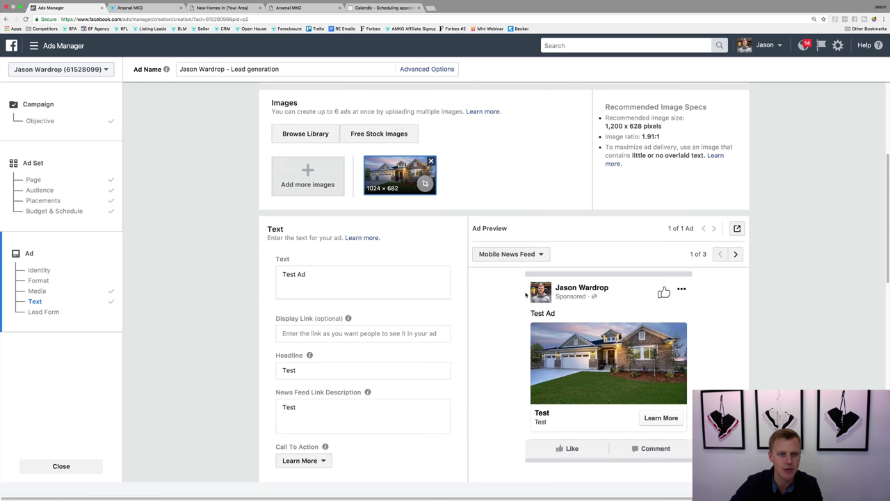
pyautogui.scroll(5, 526, 295)
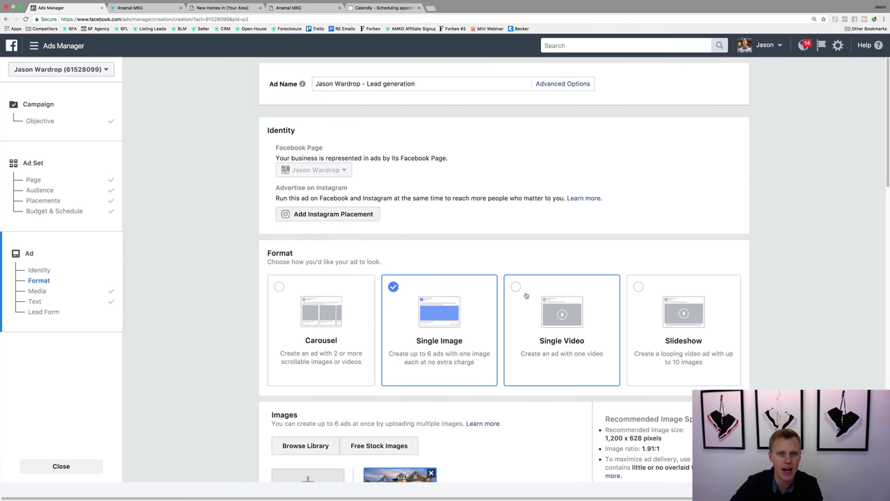
pyautogui.scroll(-6, 527, 295)
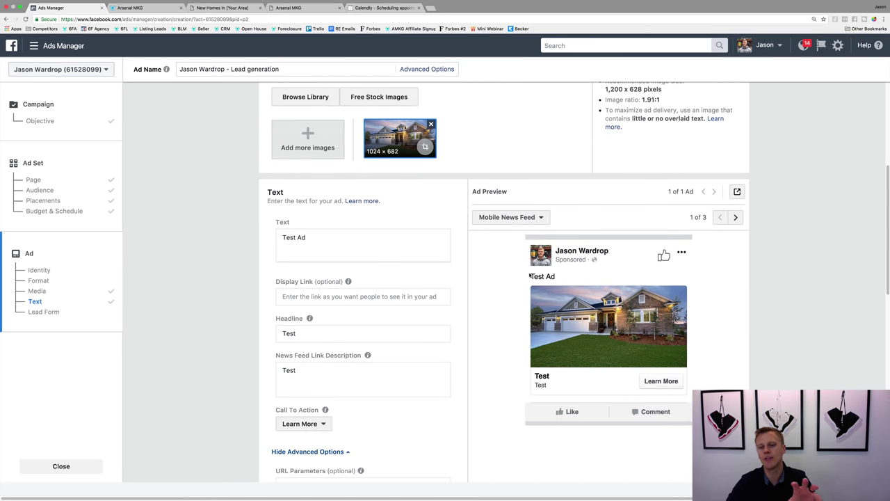
pyautogui.scroll(-4, 514, 279)
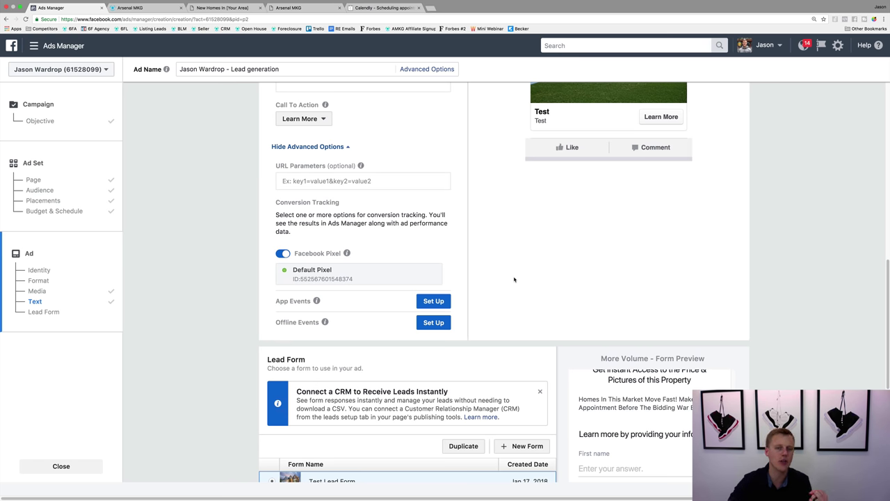
pyautogui.scroll(4, 514, 279)
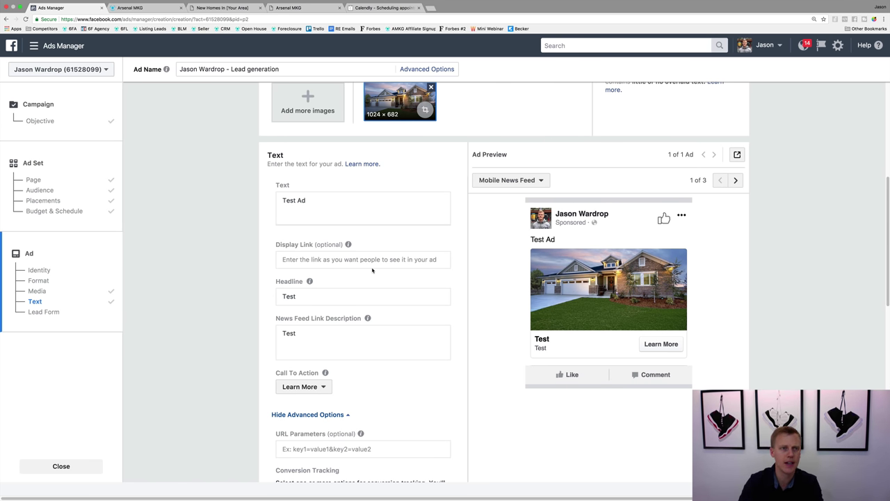
# Step: Leave the unfinished ad and return to the Ads Manager campaigns overview
pyautogui.click(56, 45)
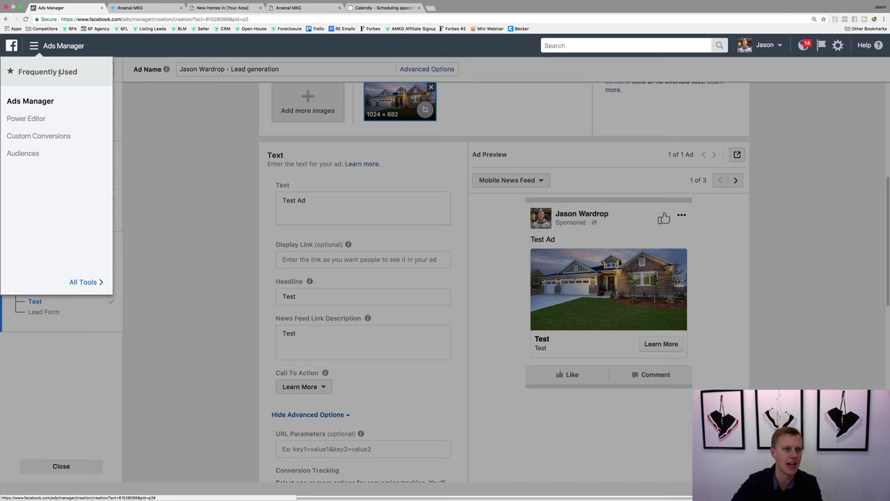
pyautogui.click(50, 101)
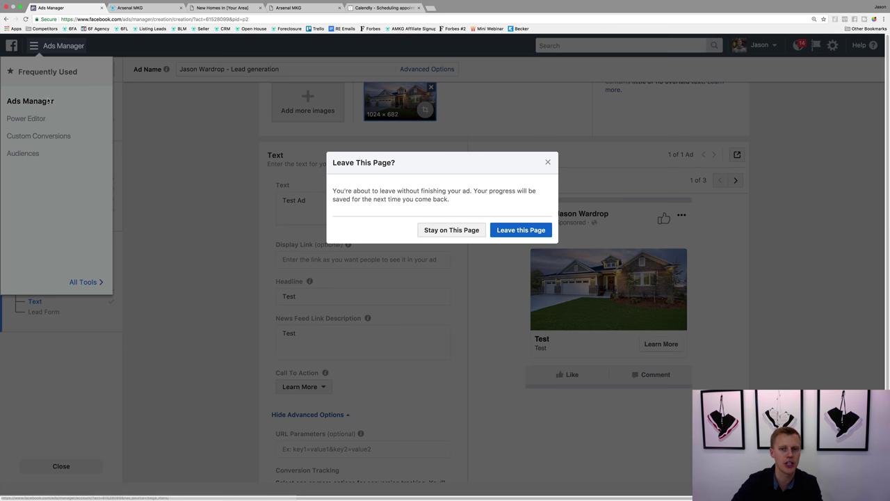
pyautogui.click(521, 233)
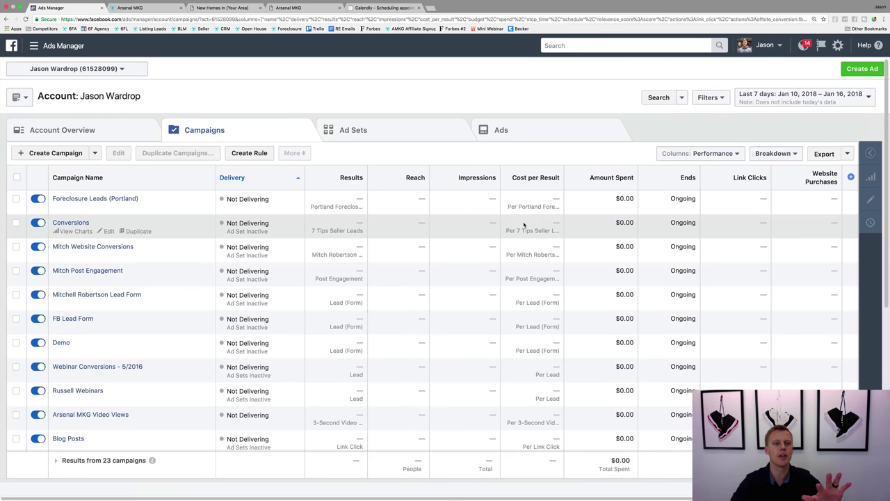
# Step: Examine a past lead form campaign's ad set and ad results, check its lead download options, then close them
pyautogui.click(418, 201)
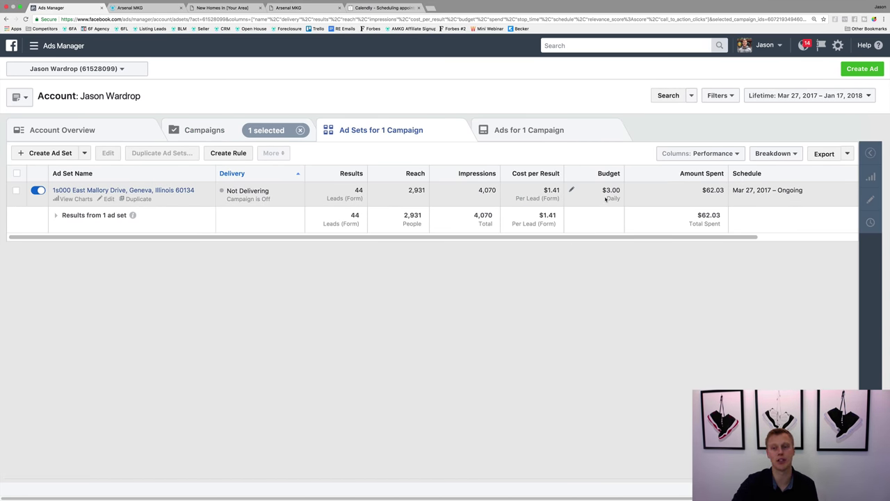
pyautogui.click(150, 191)
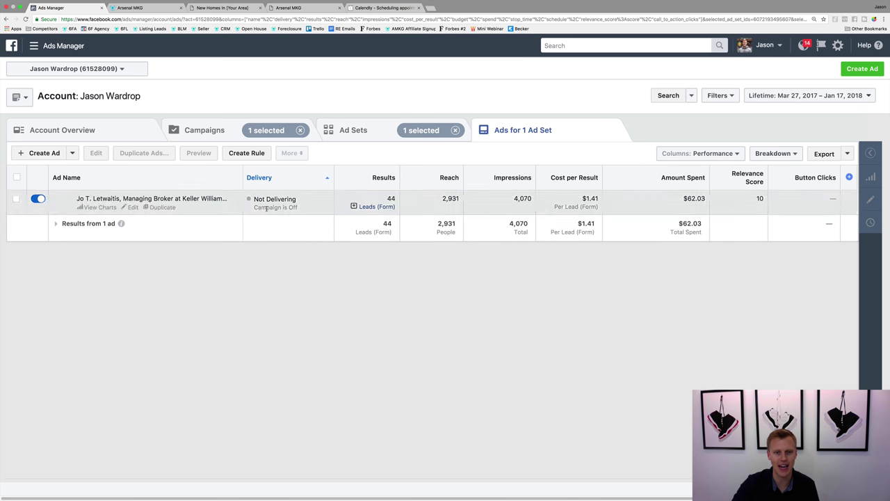
pyautogui.click(372, 207)
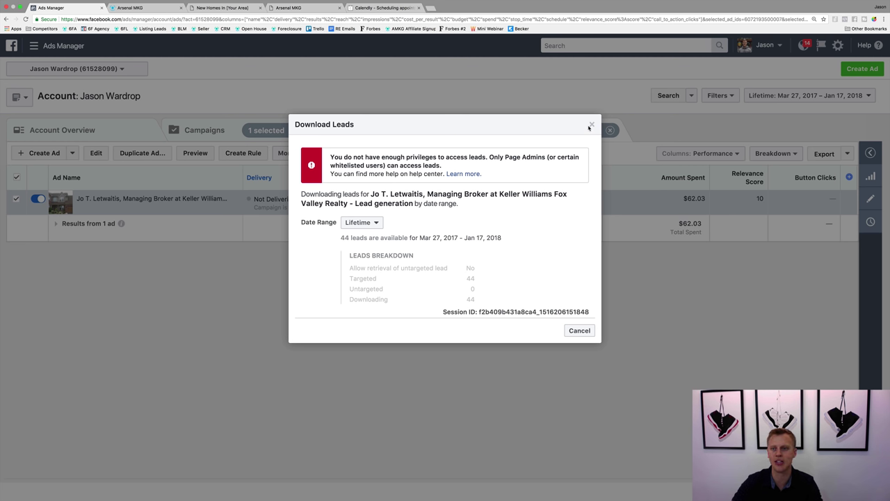
pyautogui.click(592, 124)
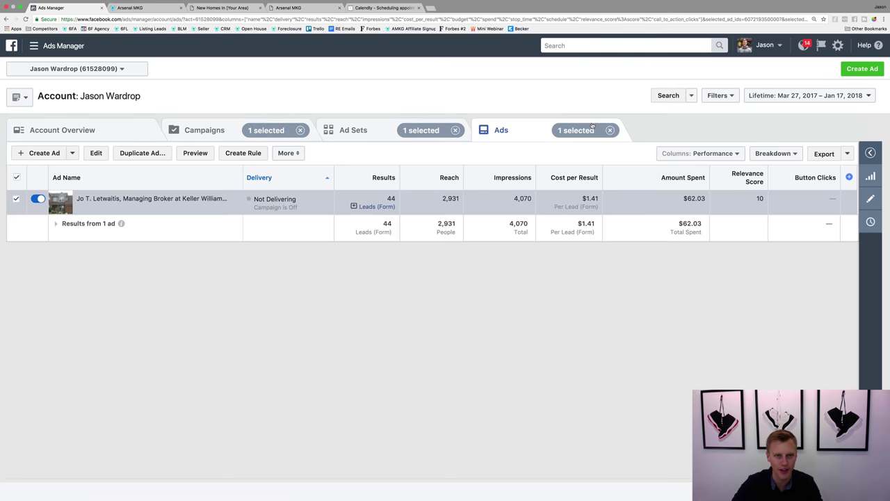
# Step: Switch to Arsenal MKG and add a Facebook Page Lead Ad website that captures leads from the account owner's Facebook page
pyautogui.click(139, 7)
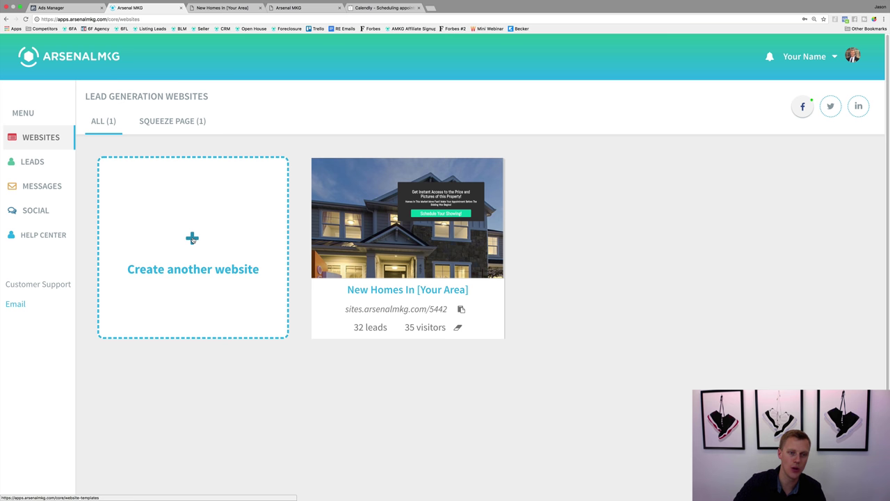
pyautogui.click(192, 238)
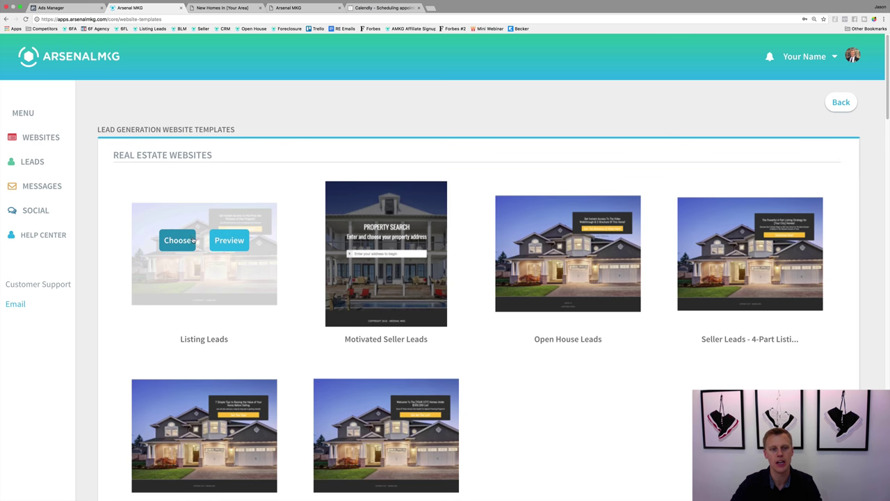
pyautogui.scroll(-10, 194, 271)
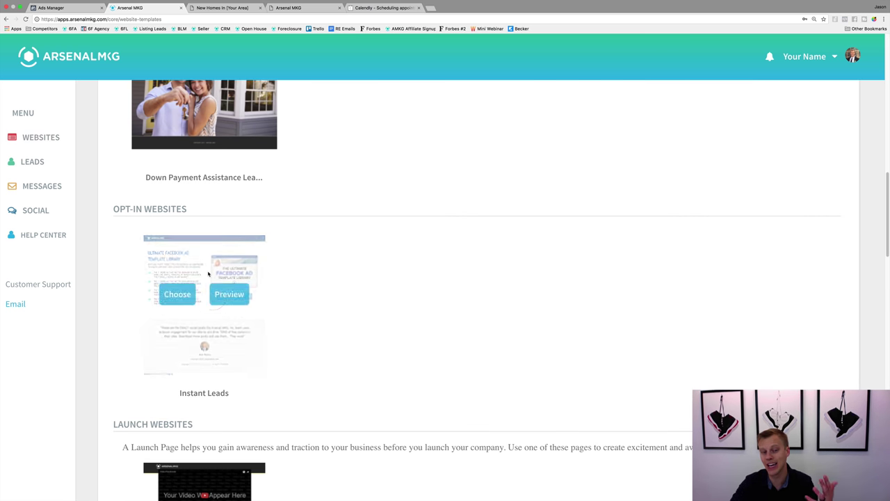
pyautogui.scroll(-15, 207, 273)
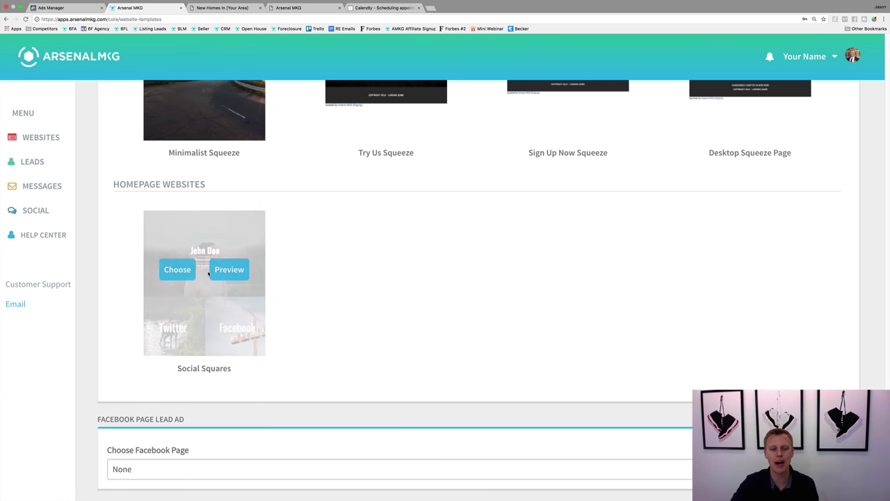
pyautogui.moveTo(98, 420); pyautogui.dragTo(167, 427)
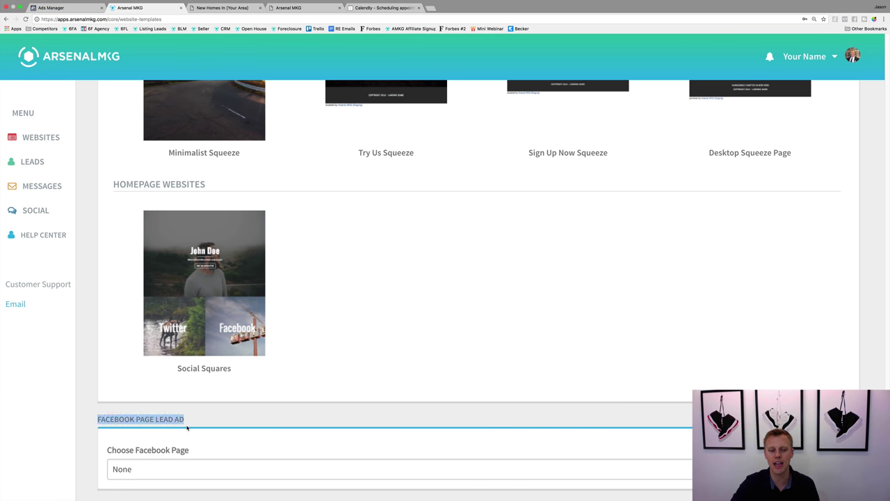
pyautogui.click(190, 423)
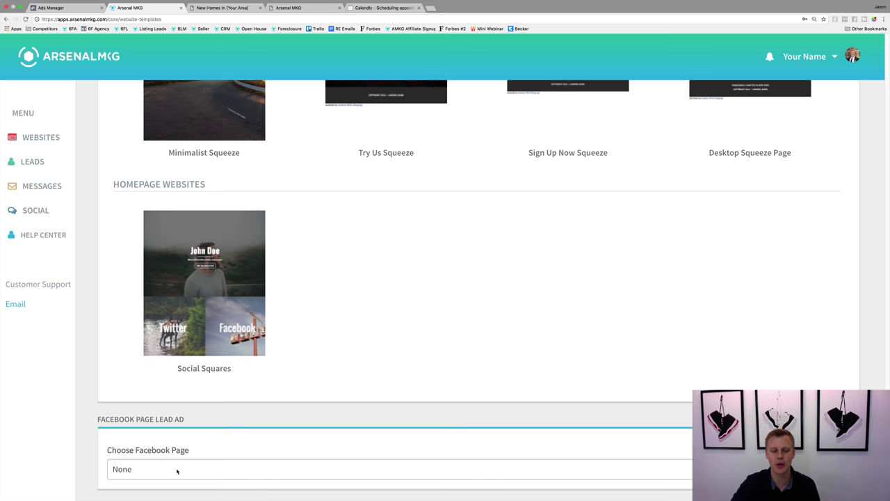
pyautogui.click(177, 471)
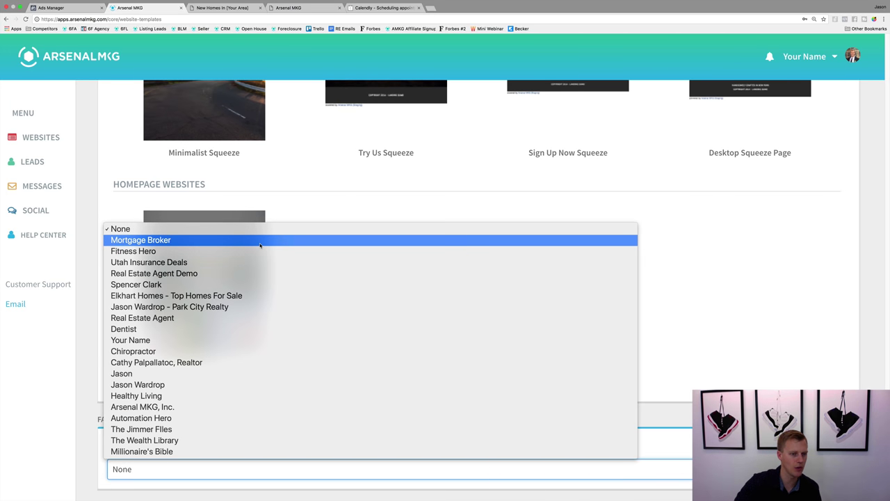
pyautogui.click(247, 386)
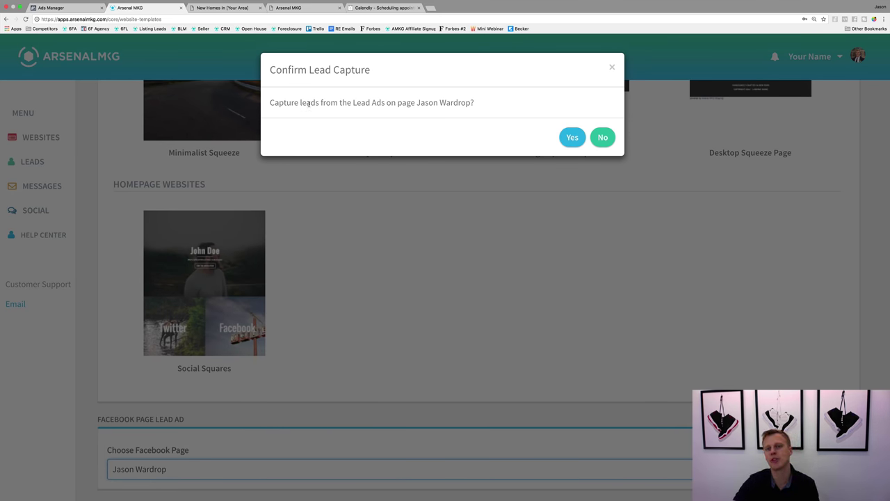
pyautogui.click(574, 139)
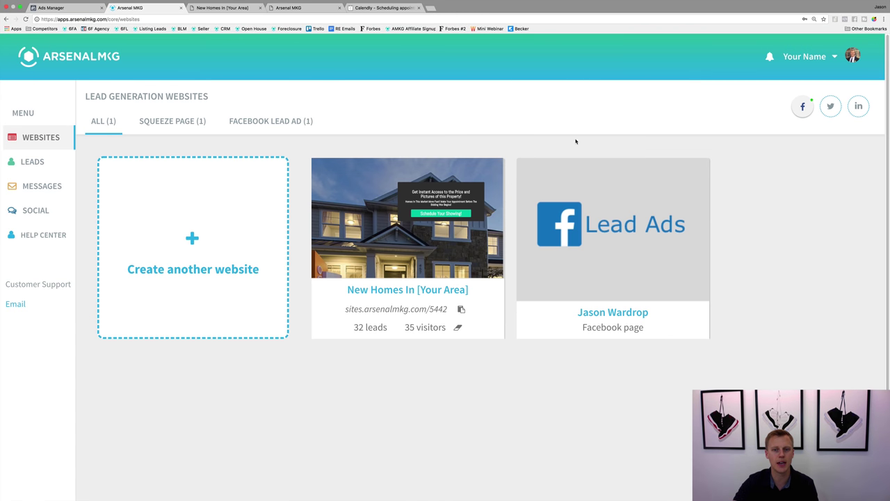
# Step: Look through the leads list and review the newest lead's contact record with its history and upcoming messages
pyautogui.moveTo(595, 315)
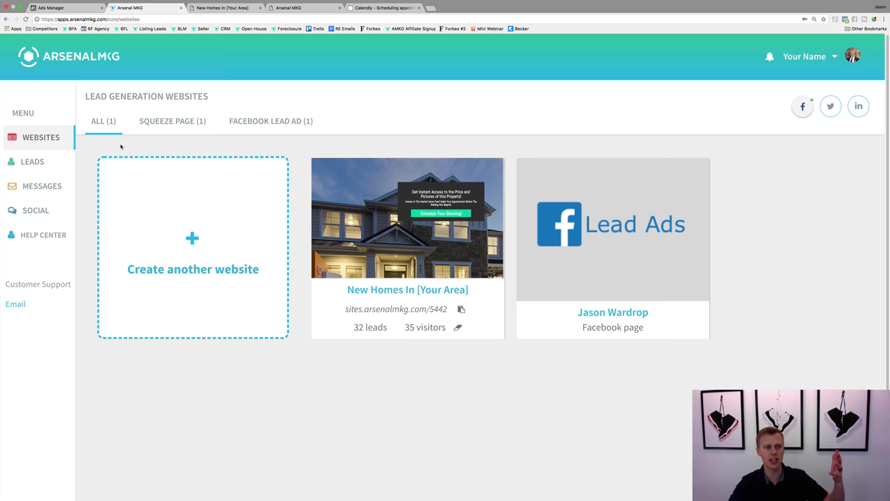
pyautogui.click(33, 163)
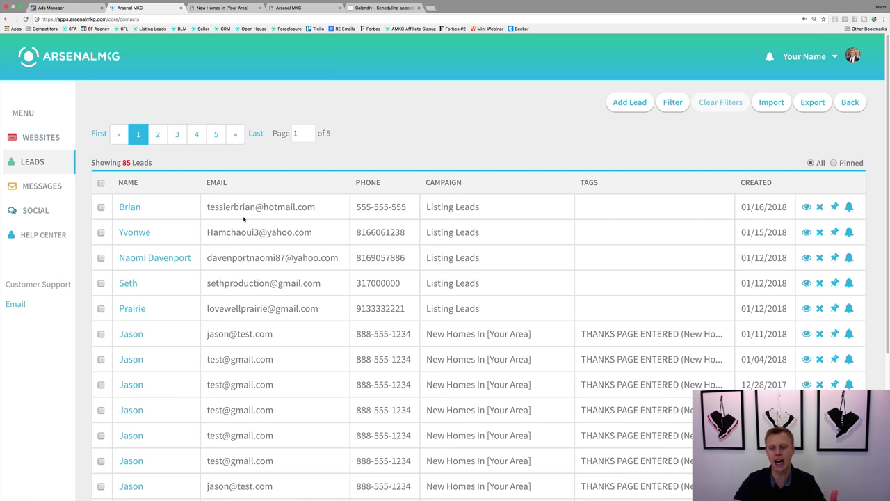
pyautogui.click(132, 206)
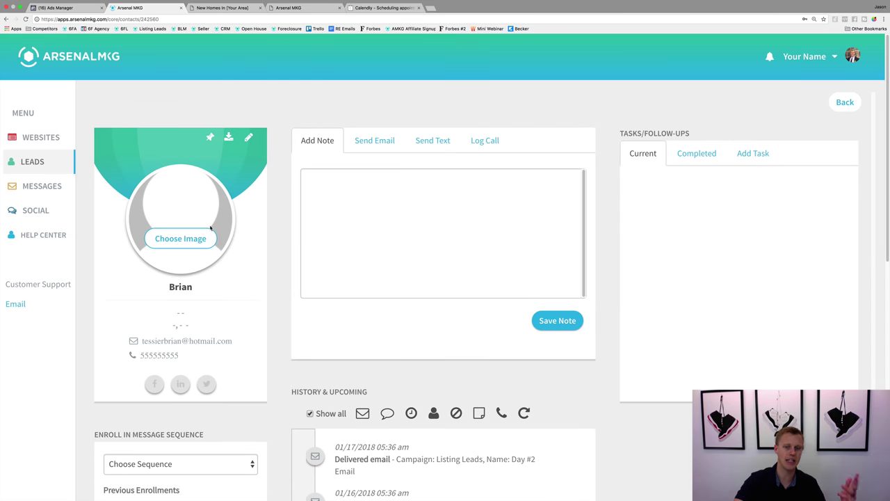
pyautogui.scroll(-2, 262, 263)
pyautogui.scroll(-7, 262, 264)
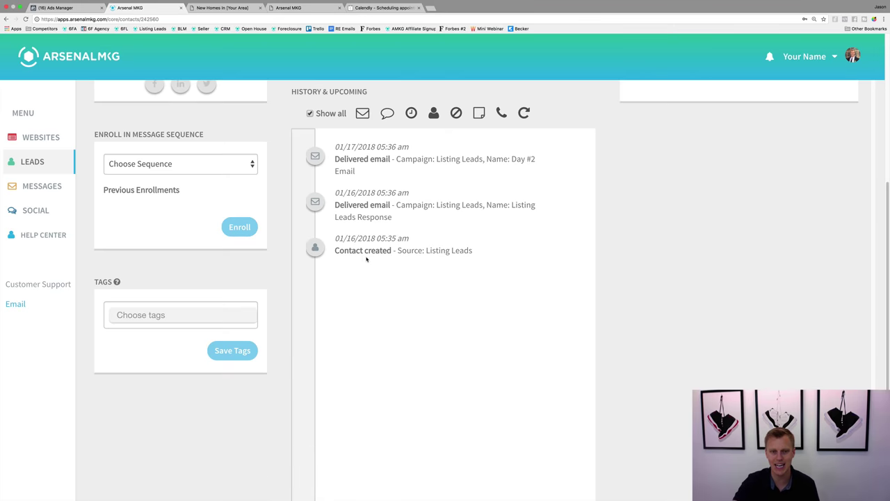
pyautogui.scroll(5, 400, 381)
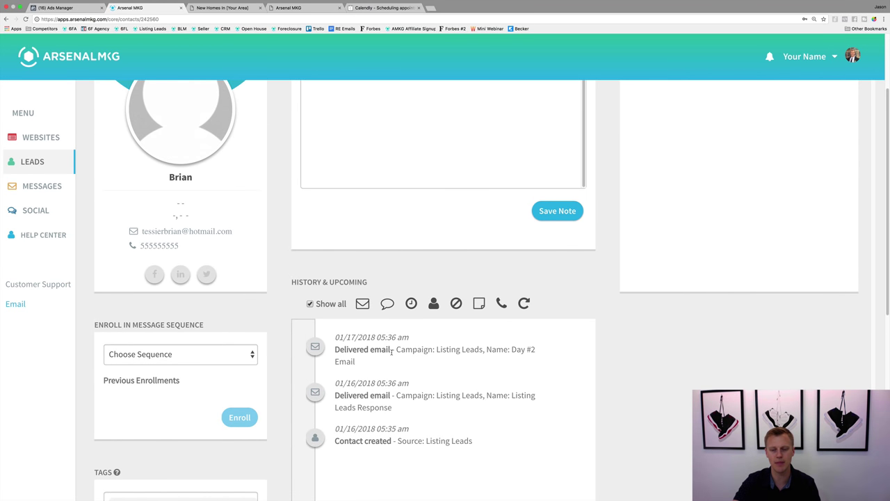
pyautogui.scroll(3, 375, 361)
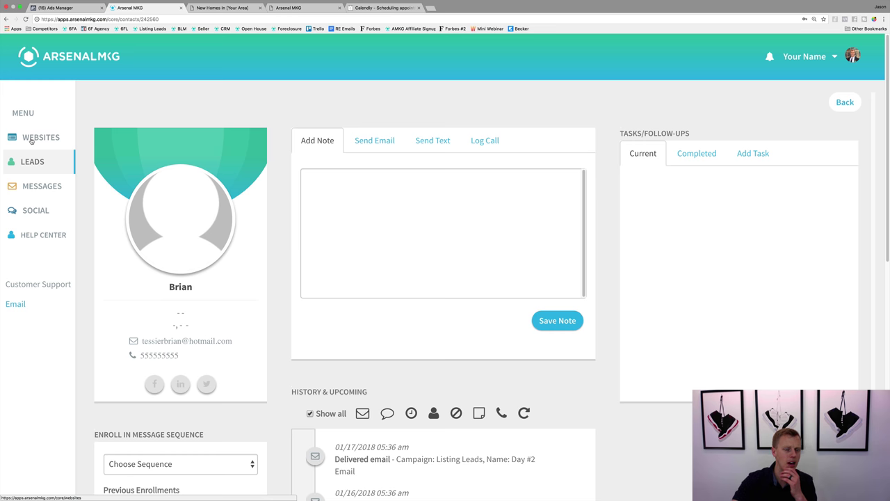
# Step: Return to the lead generation websites and open the follow-up messages of the Facebook Lead Ads campaign
pyautogui.click(30, 140)
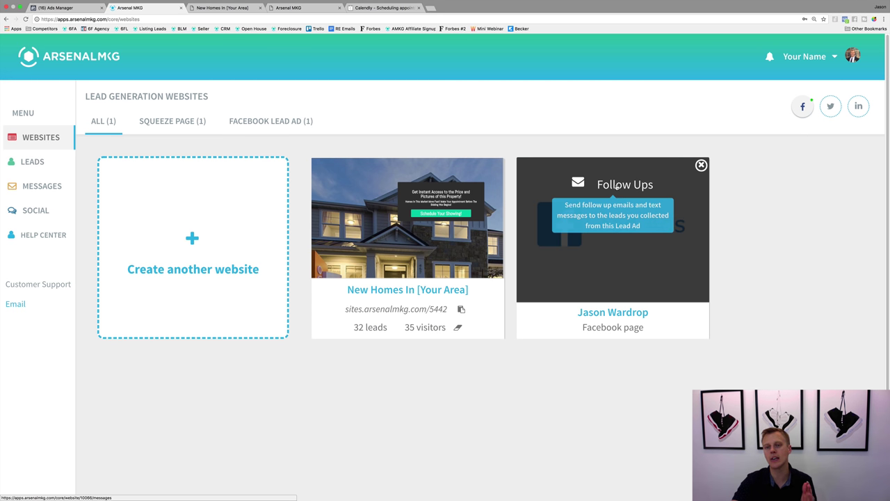
pyautogui.click(616, 186)
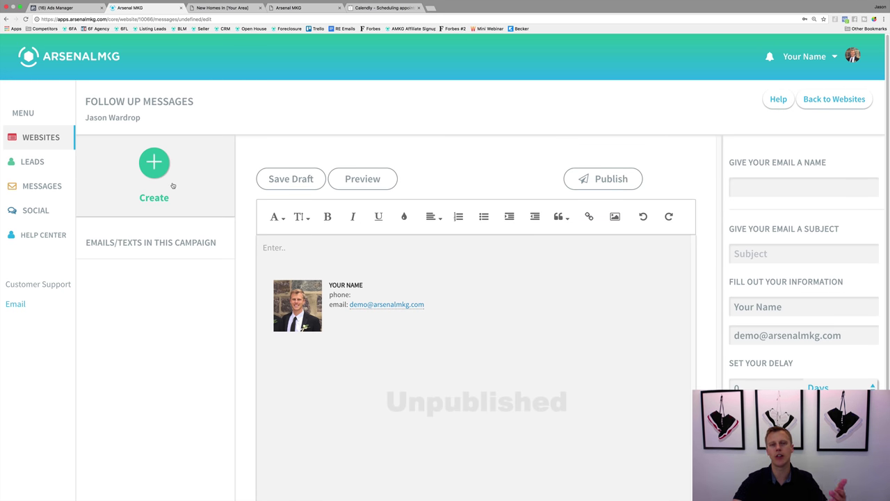